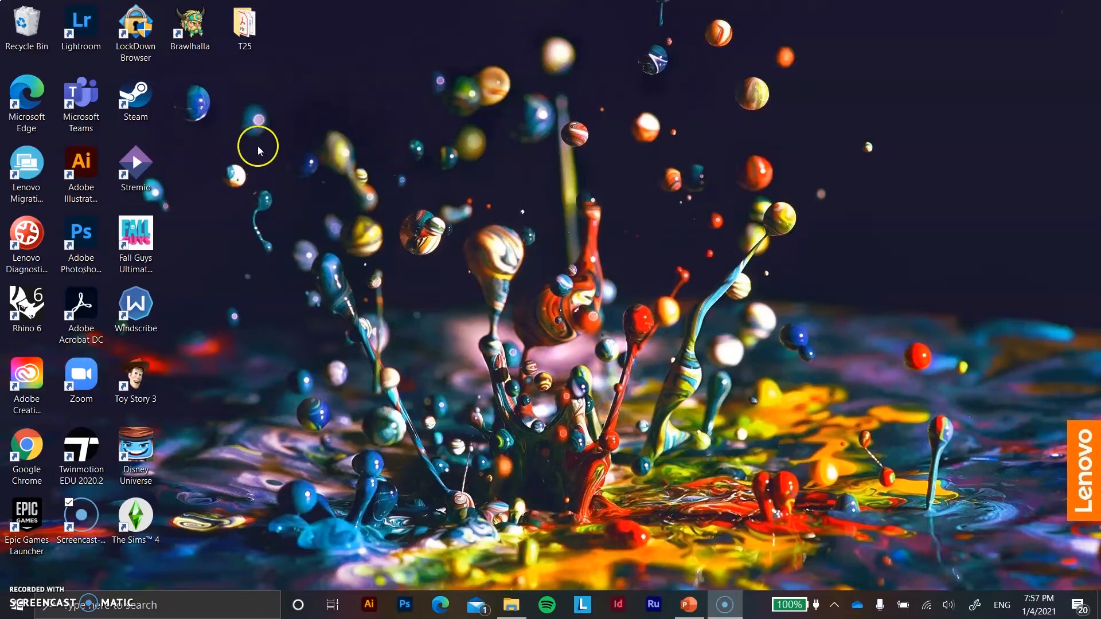
- Launch Adobe Illustrator and start a new document
double_click(96, 162)
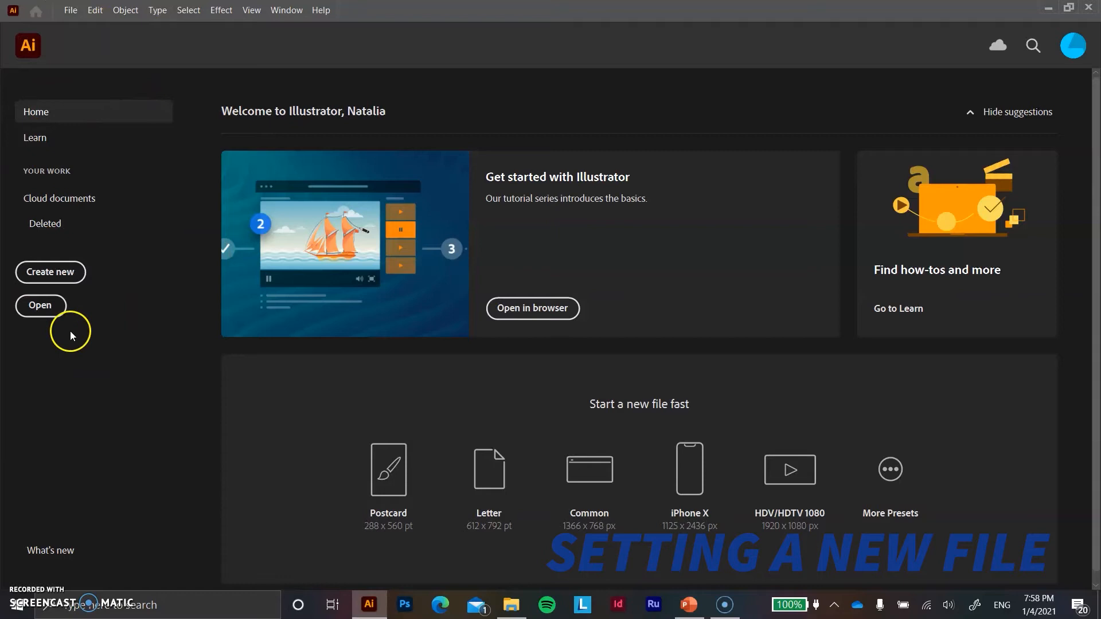
click(63, 270)
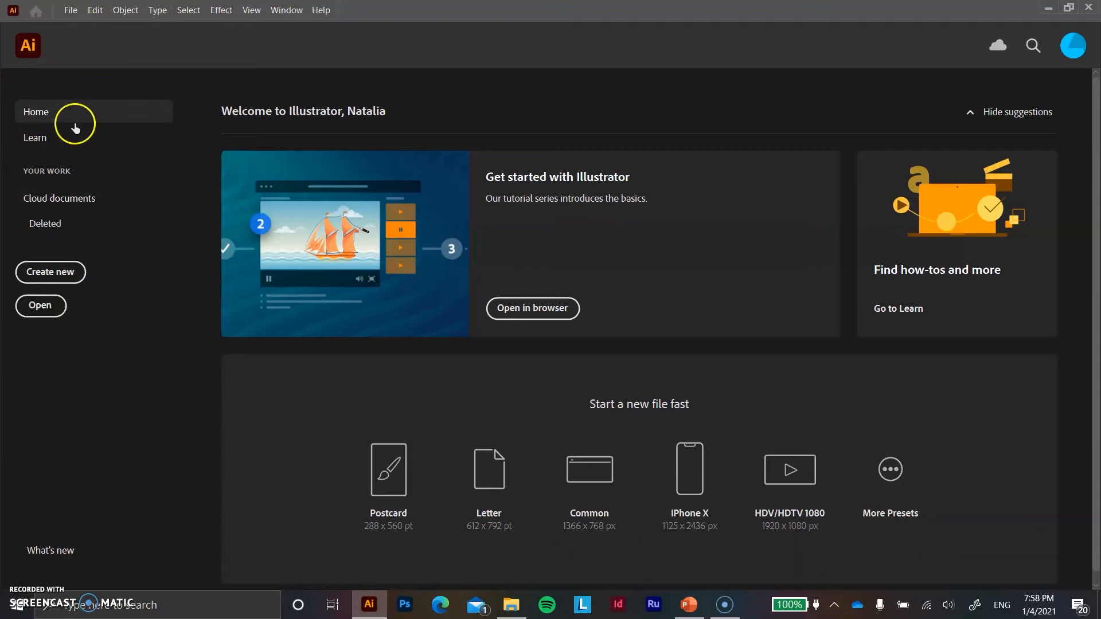
click(71, 275)
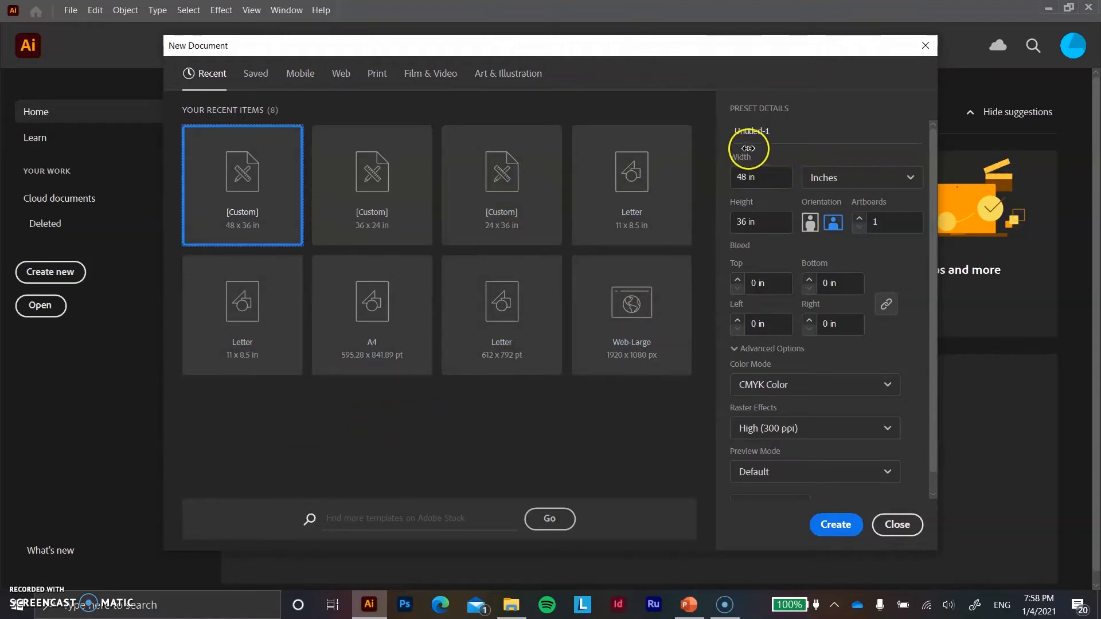
- Set the new document to 17 in wide by 11 in high, landscape, with 4 artboards
click(747, 175)
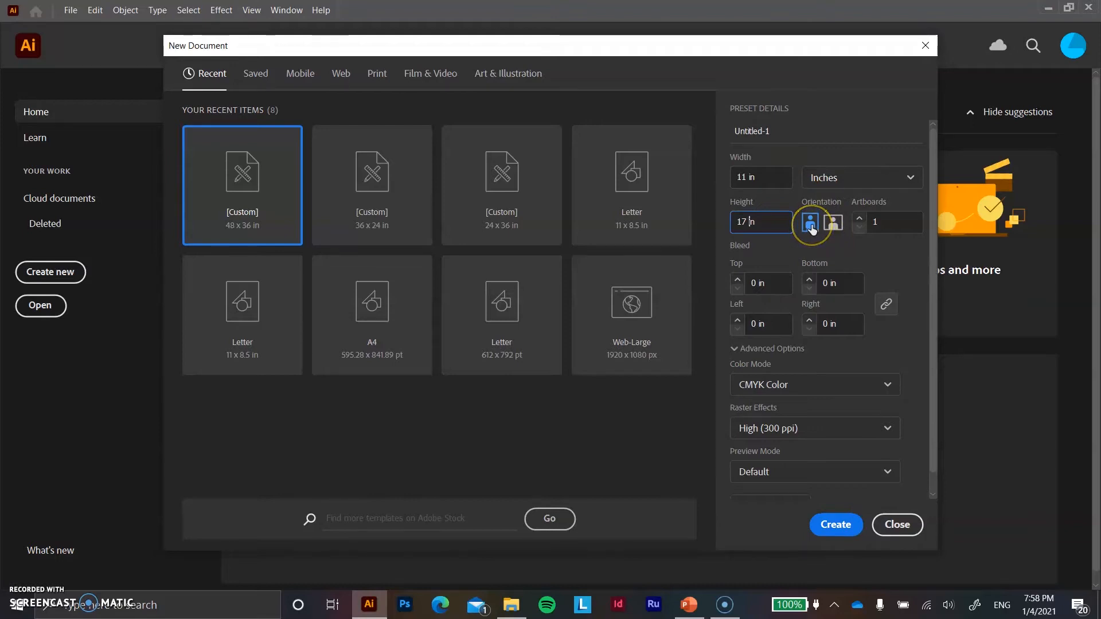
click(835, 227)
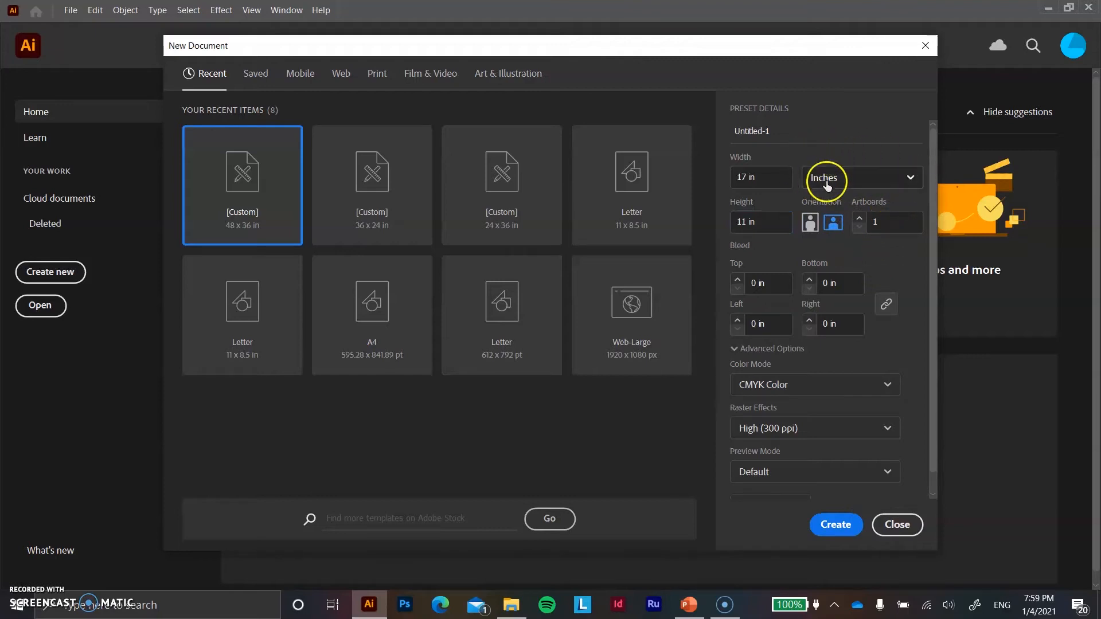
click(885, 222)
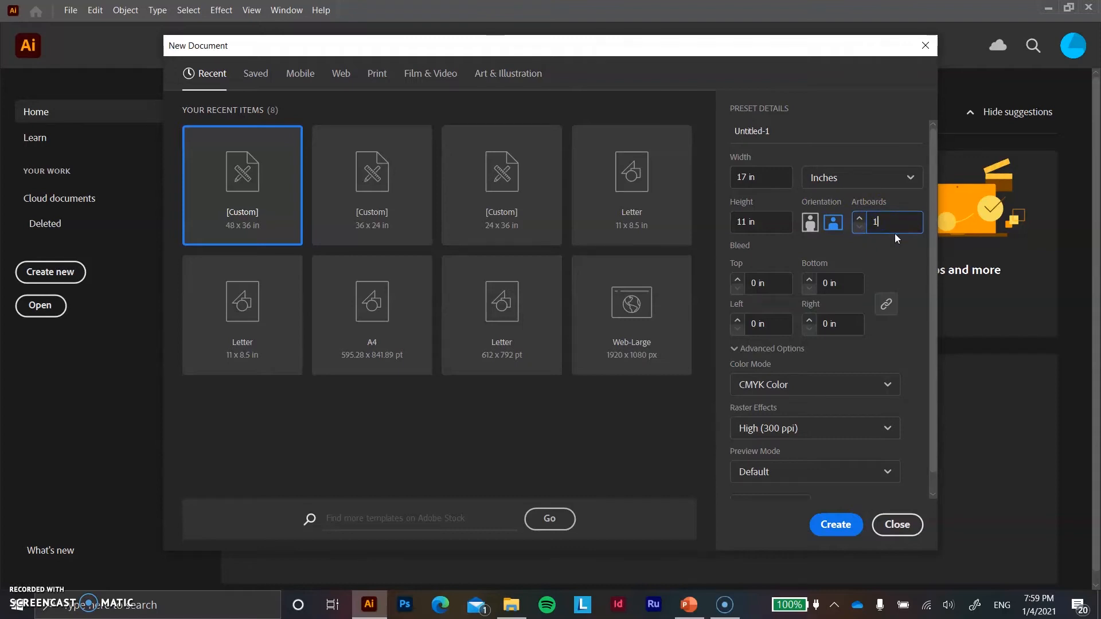
key(BackSpace)
- Check the advanced options, keep CMYK Color and High (300 ppi) raster effects, and create the document
scroll(899, 316, down, 1)
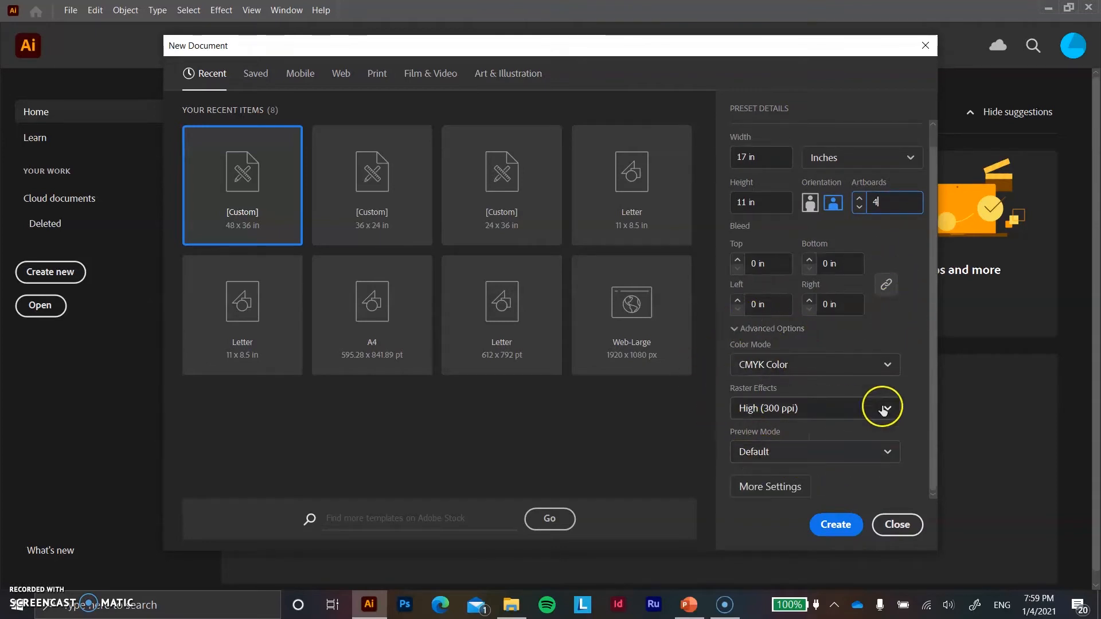
click(877, 366)
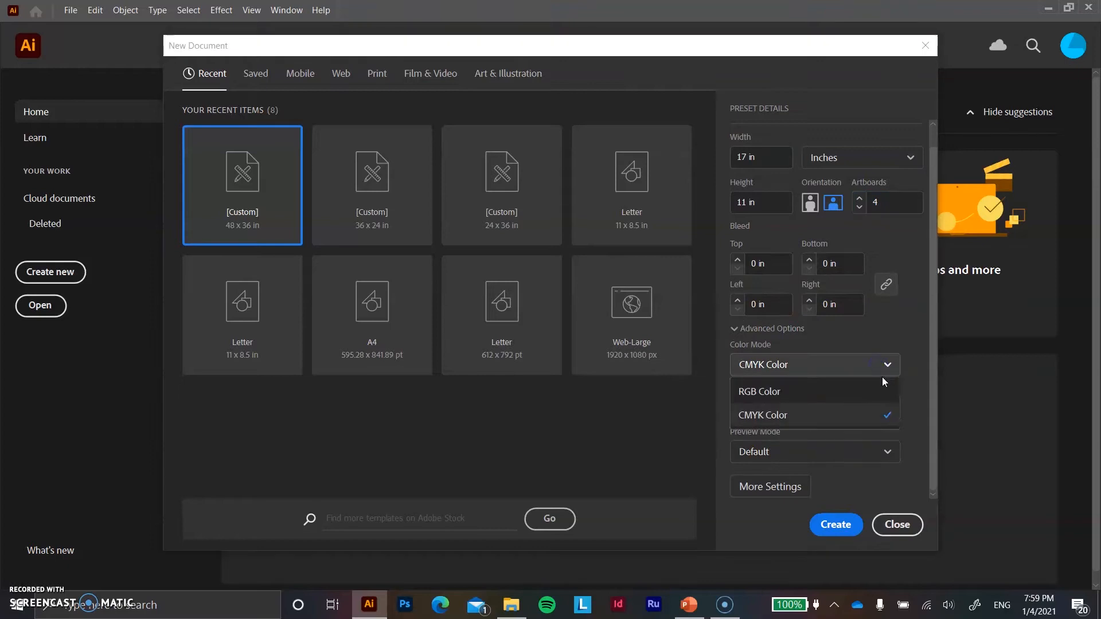
click(889, 326)
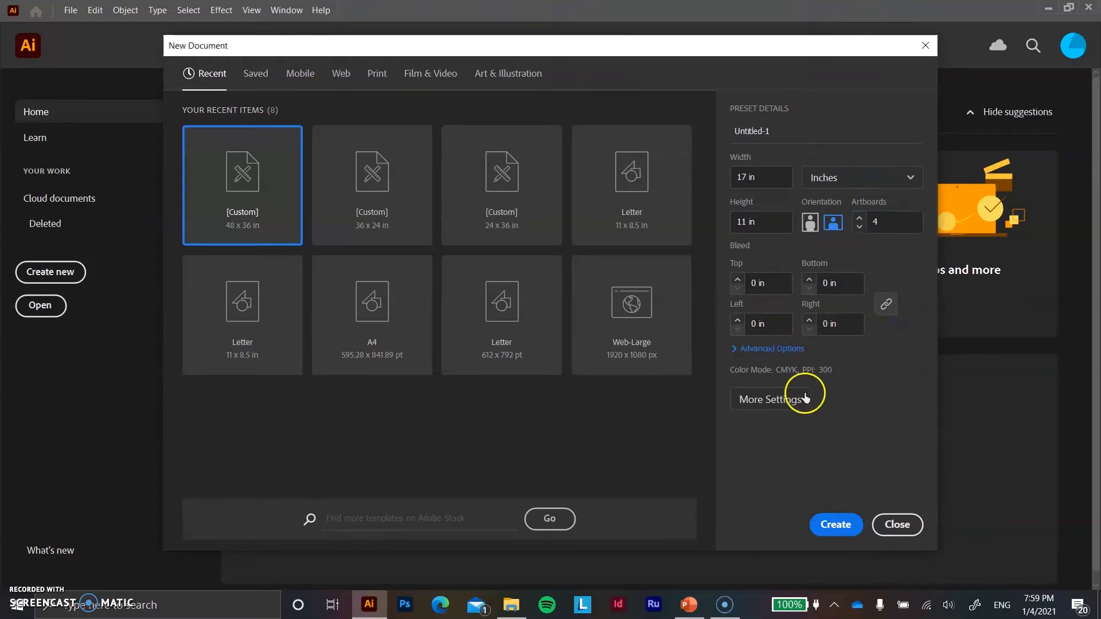
click(743, 347)
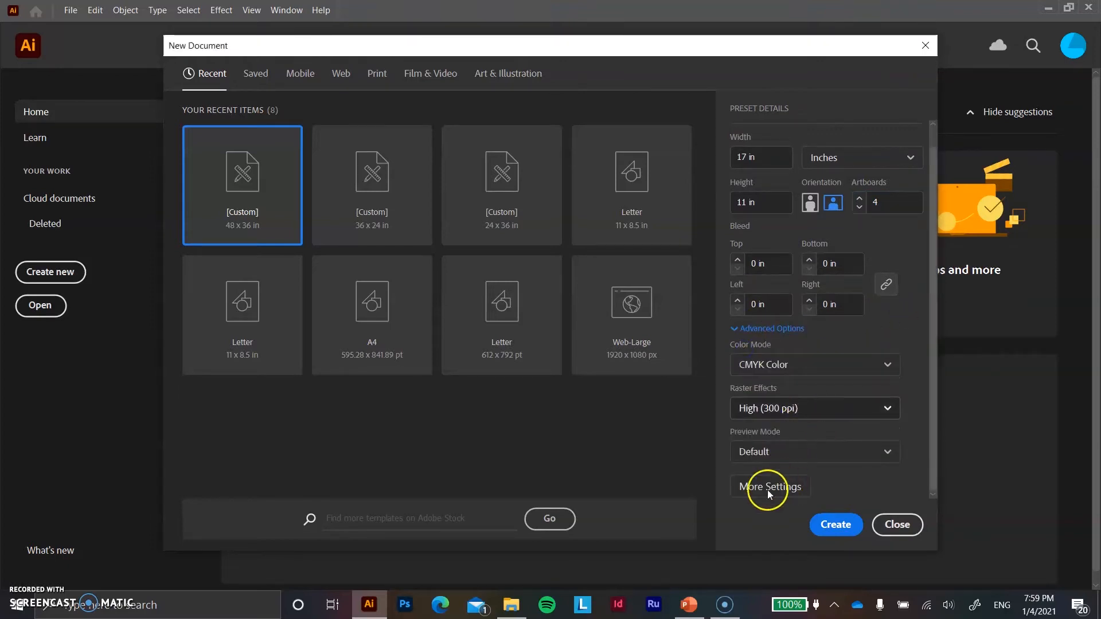
click(838, 524)
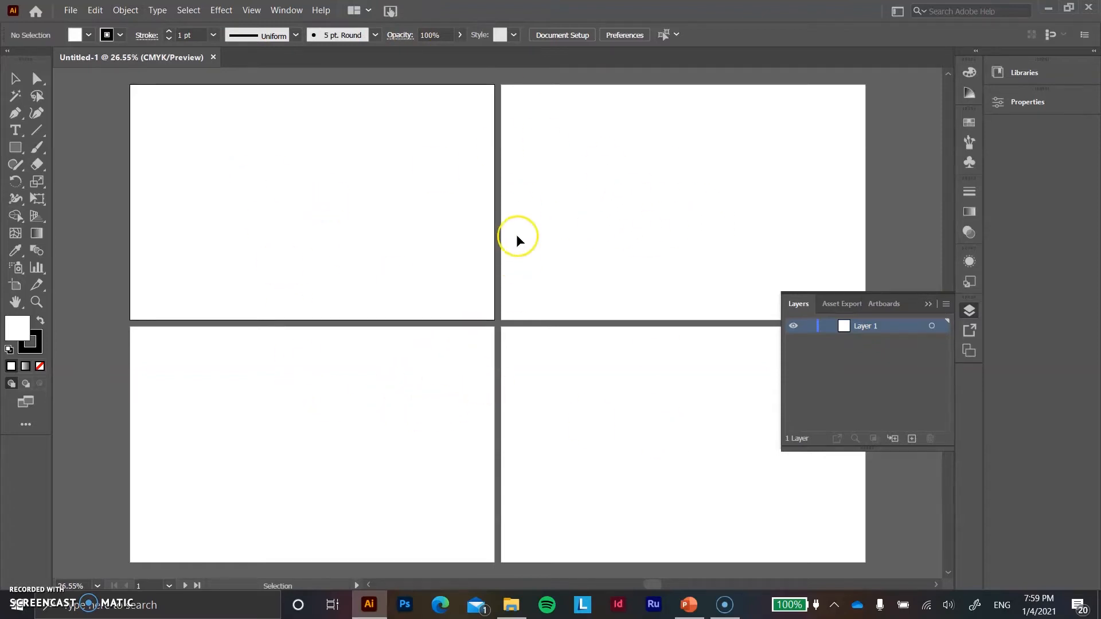
- Collapse the Layers panel and inspect the four artboards at different zoom levels and positions
click(928, 304)
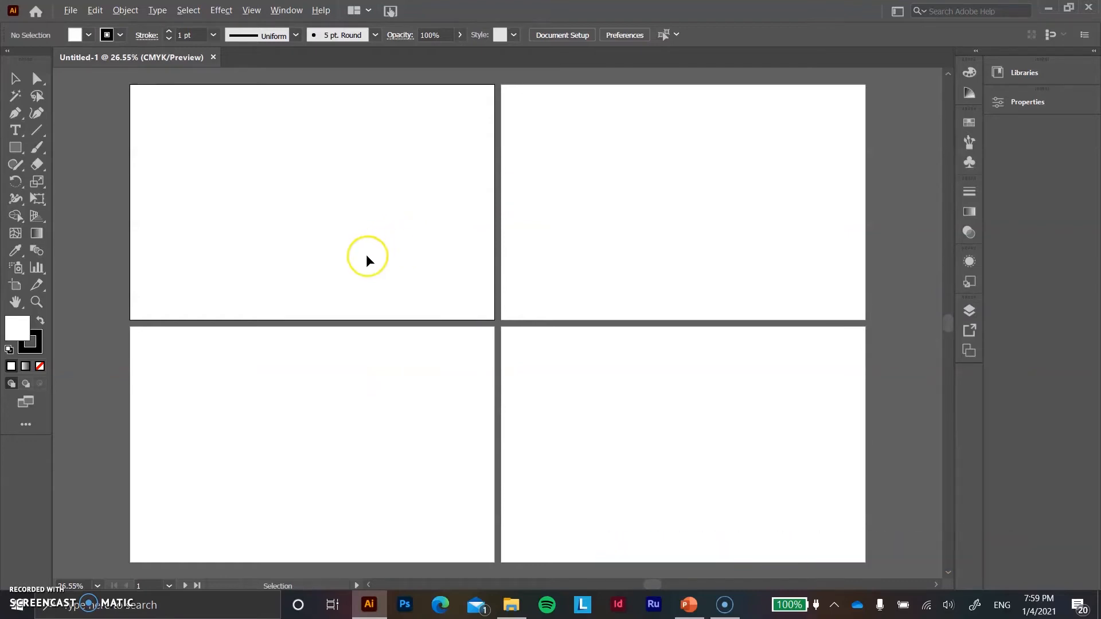
scroll(331, 238, up, 1)
scroll(331, 238, up, 2)
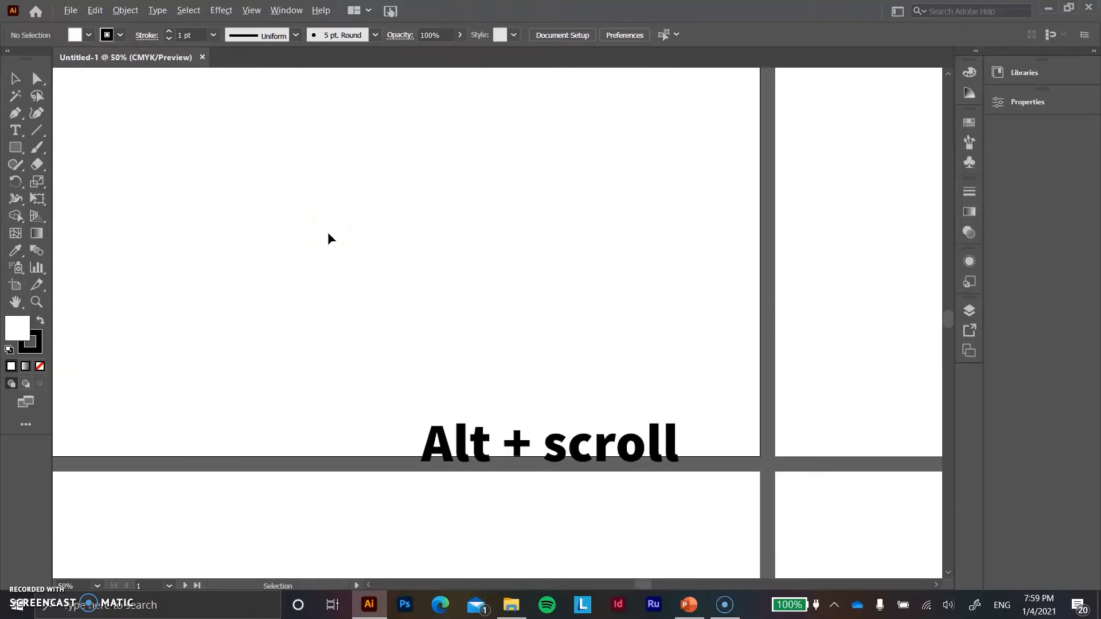
scroll(331, 238, down, 3)
scroll(331, 238, up, 2)
scroll(331, 238, down, 2)
scroll(331, 238, up, 1)
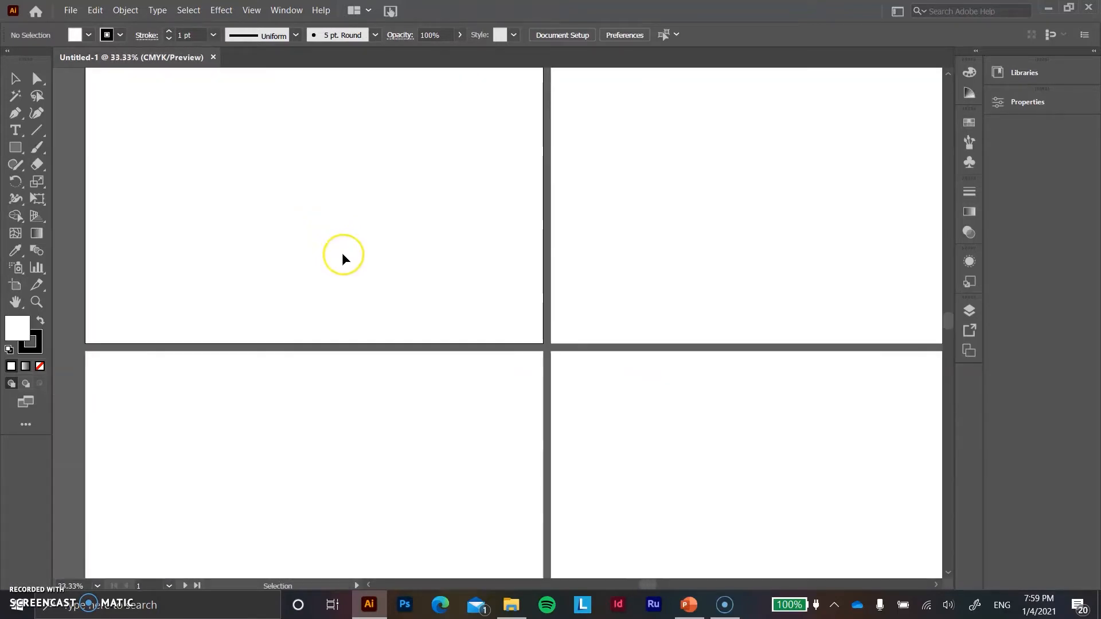
key(space)
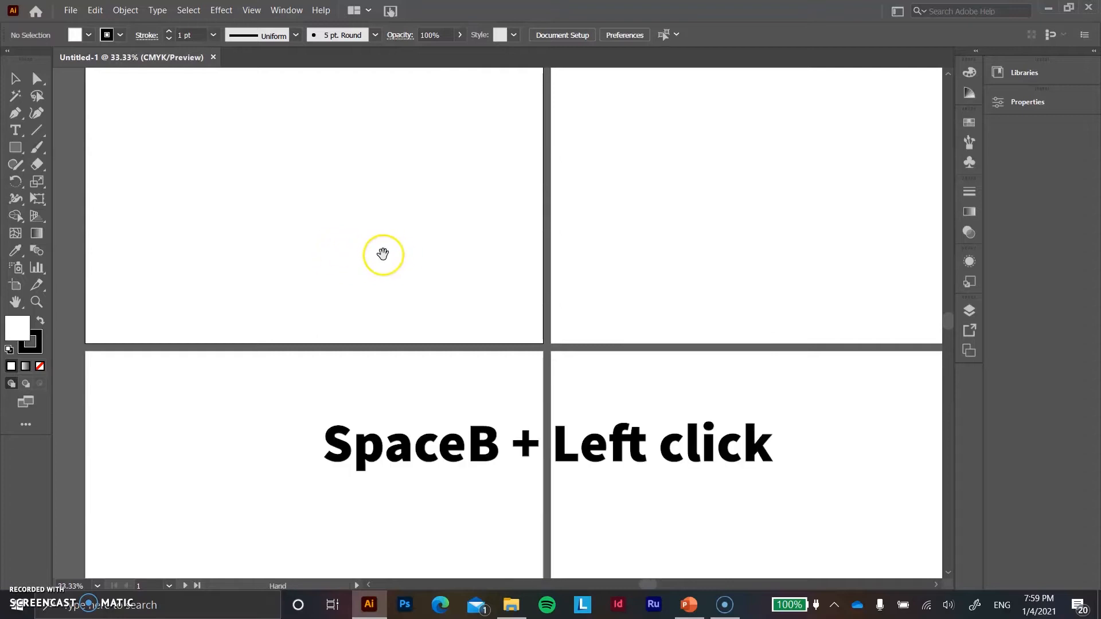
drag(275, 204, 463, 385)
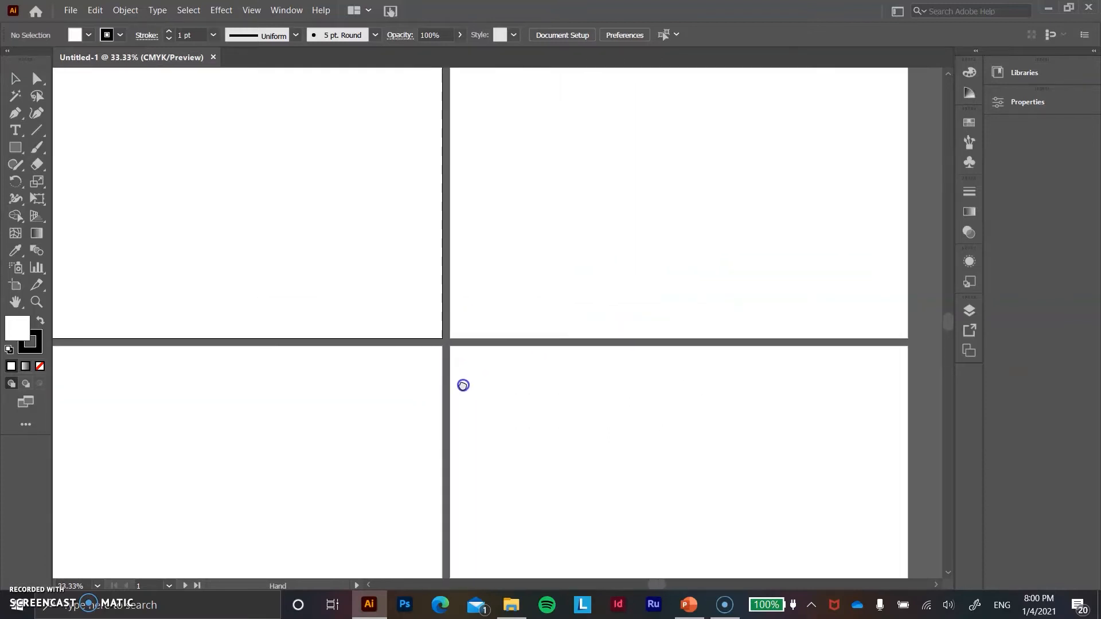
scroll(296, 267, left, 3)
scroll(295, 267, right, 4)
scroll(295, 267, left, 5)
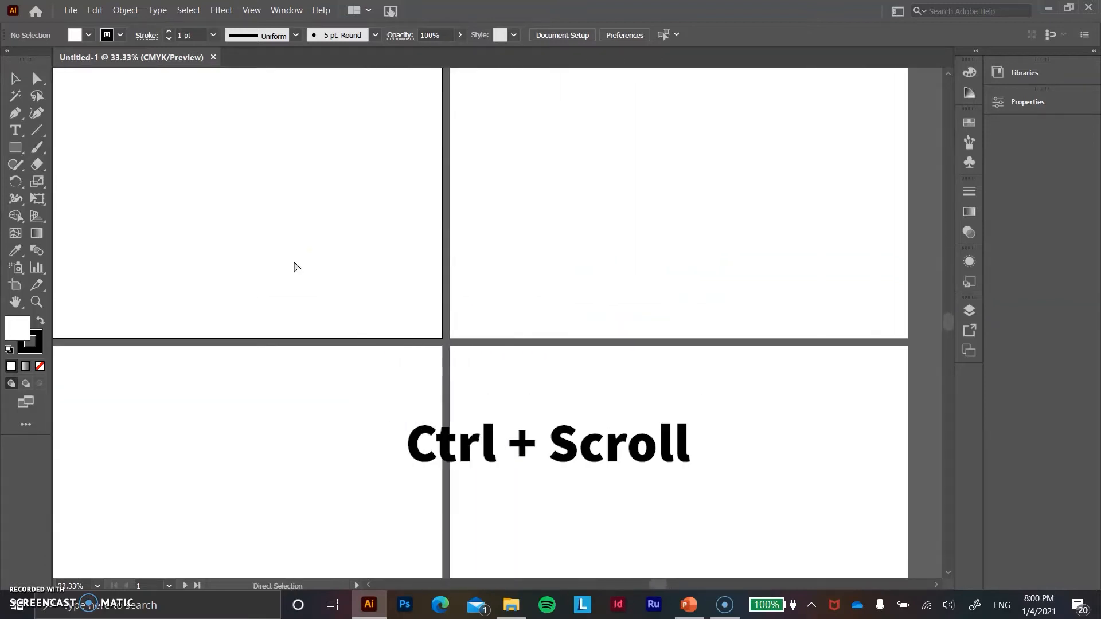
scroll(295, 267, left, 3)
scroll(295, 266, right, 5)
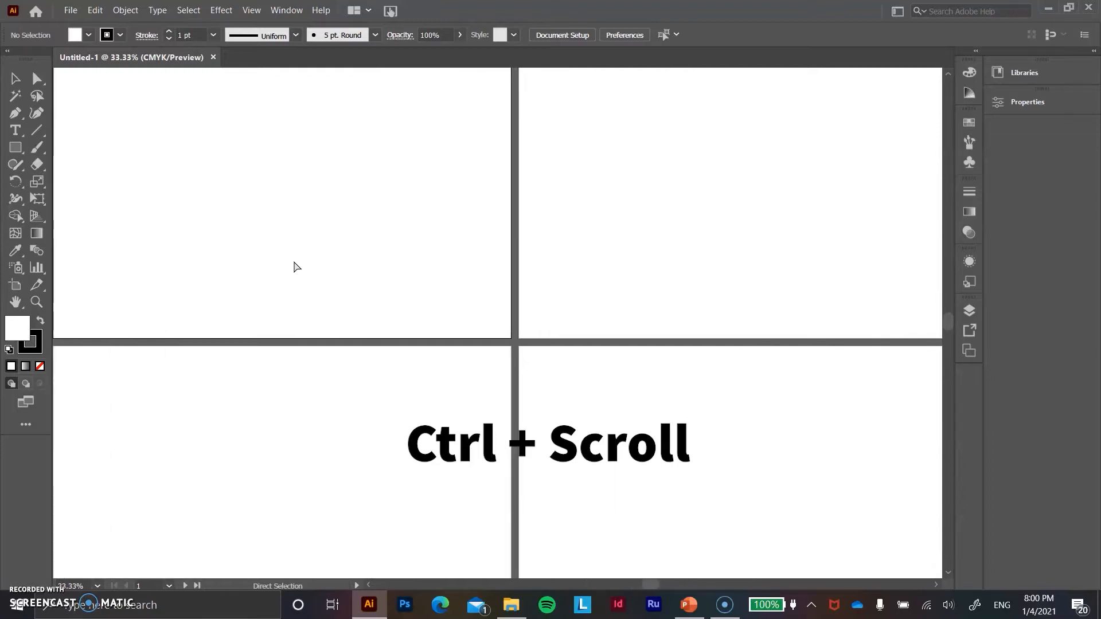
scroll(389, 361, down, 1)
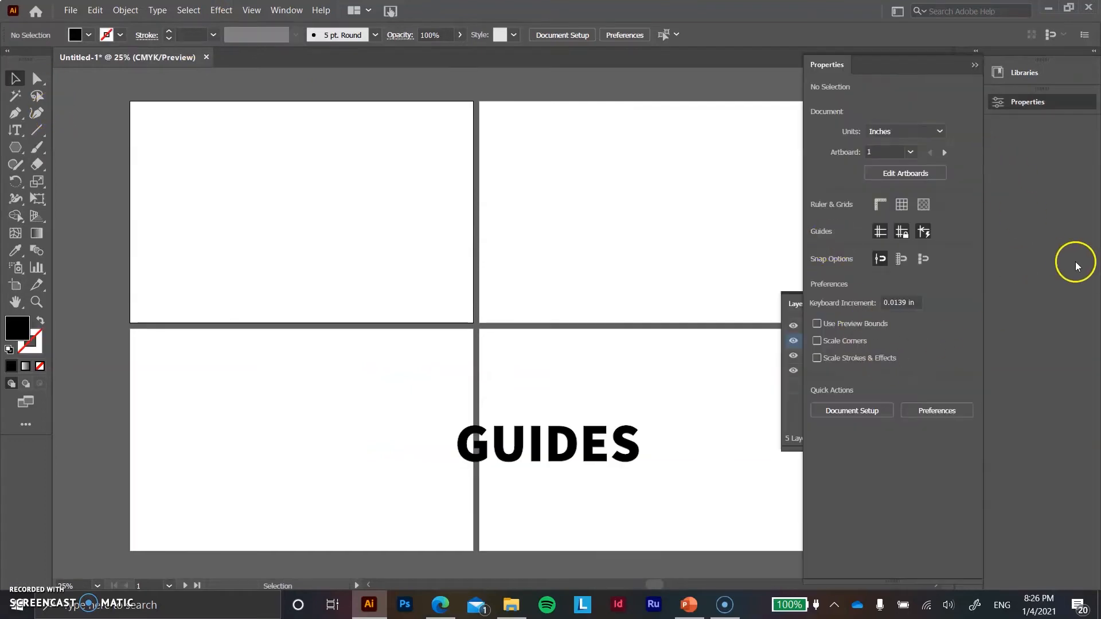
- Show the rulers and place a vertical guide on the left edge of the first artboard
click(705, 182)
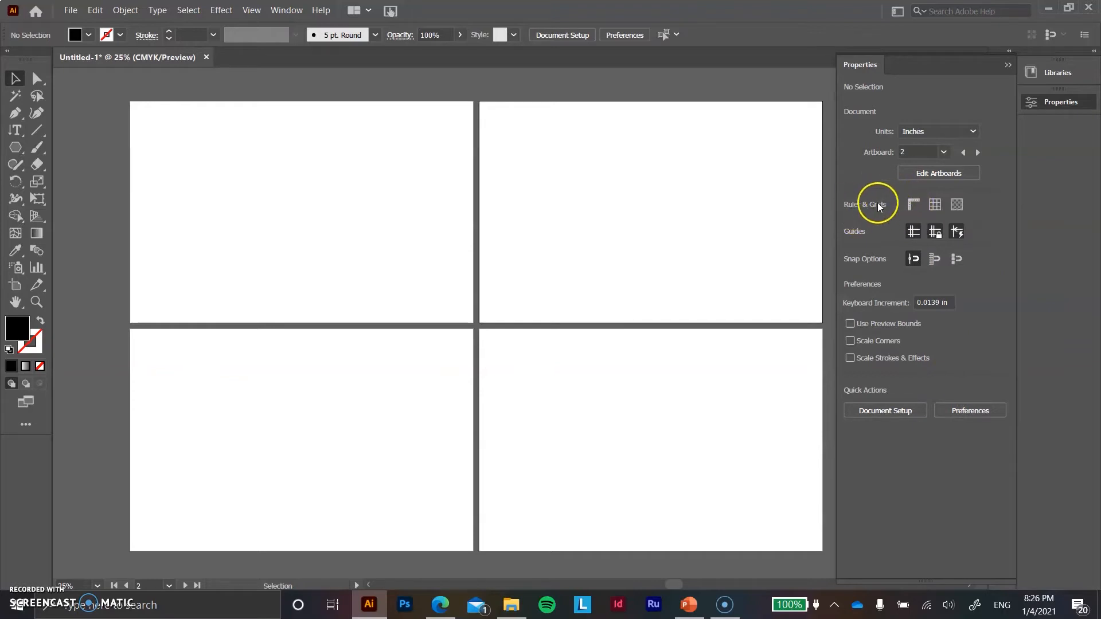
click(914, 205)
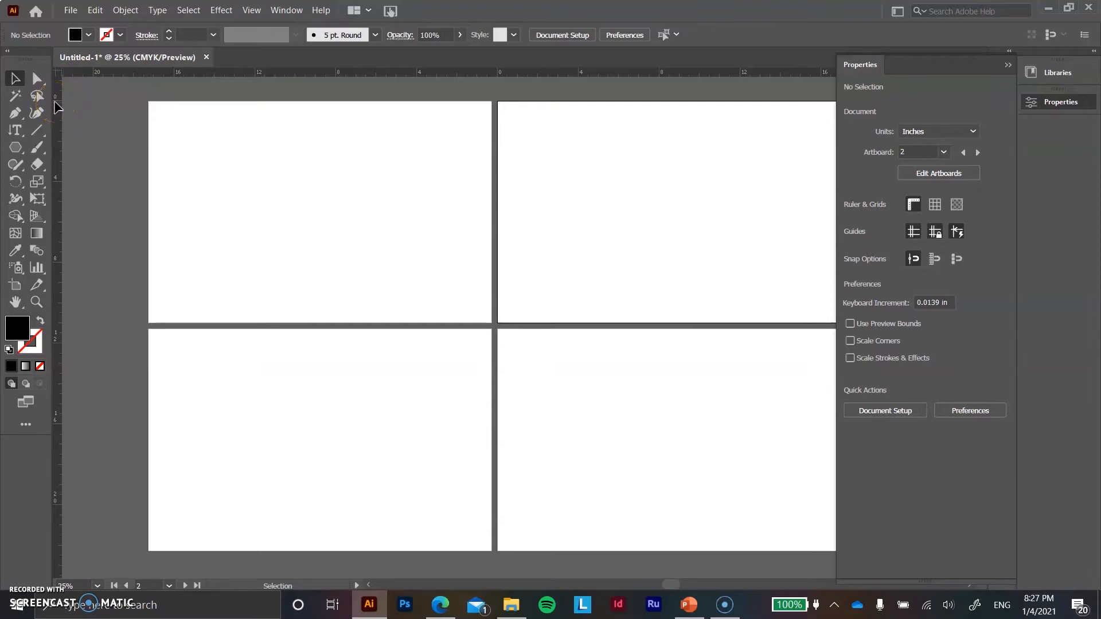
drag(55, 105, 149, 106)
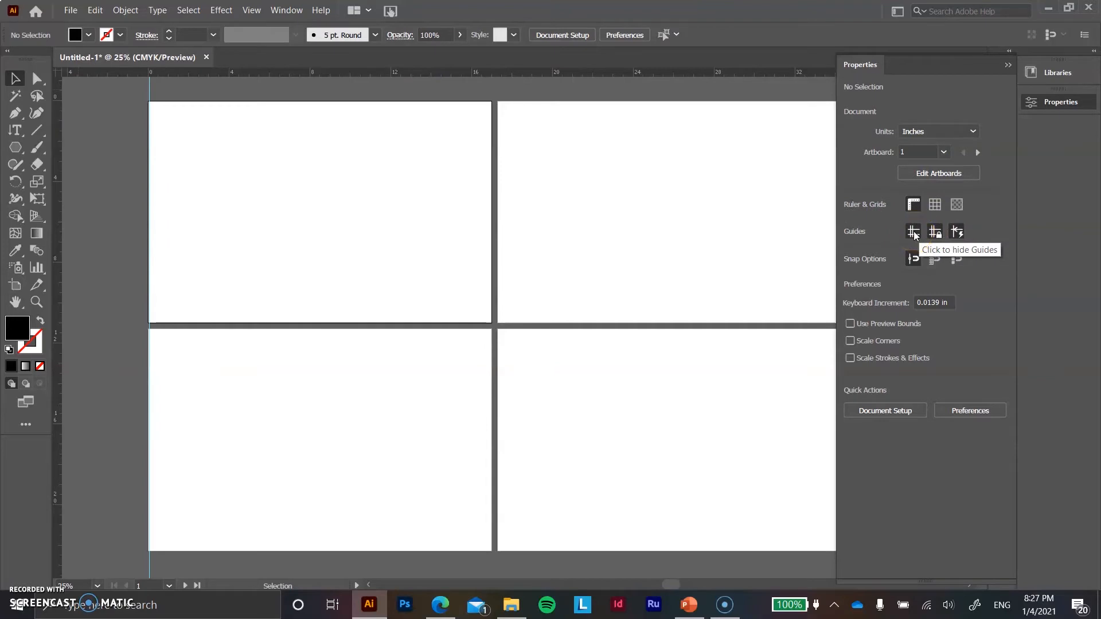
- Unlock the guides and arrange margin guides just inside the left artboards' side edges and both rows' top and bottom edges
click(936, 233)
click(963, 234)
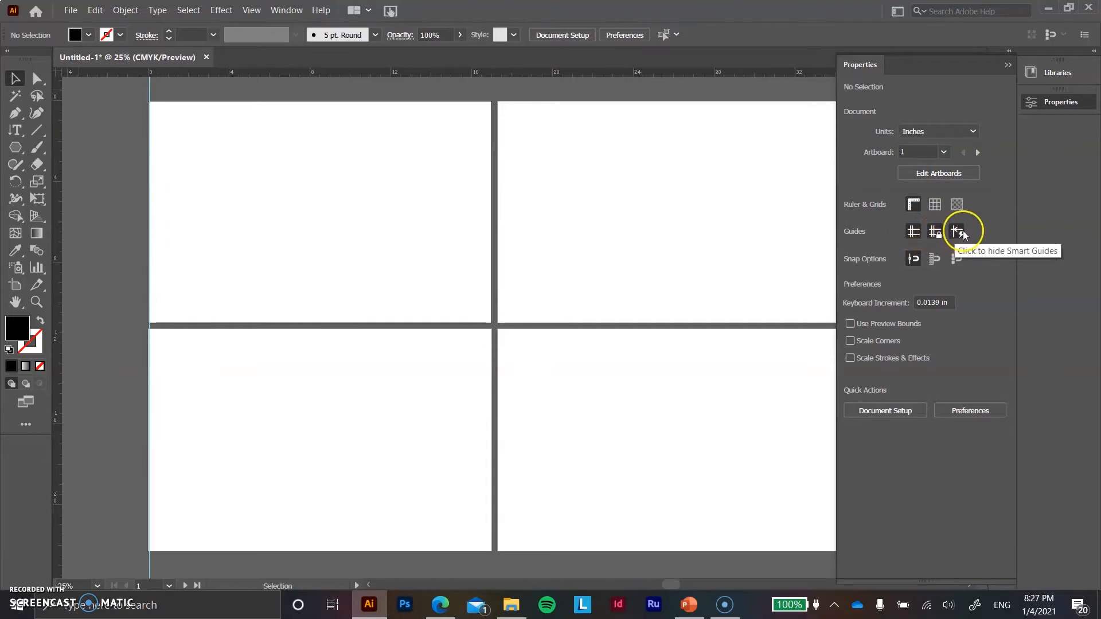
drag(149, 95, 144, 114)
drag(57, 142, 481, 170)
drag(111, 73, 151, 313)
- Show the grid over the artboards, inspect it up close, and hide it again
click(936, 196)
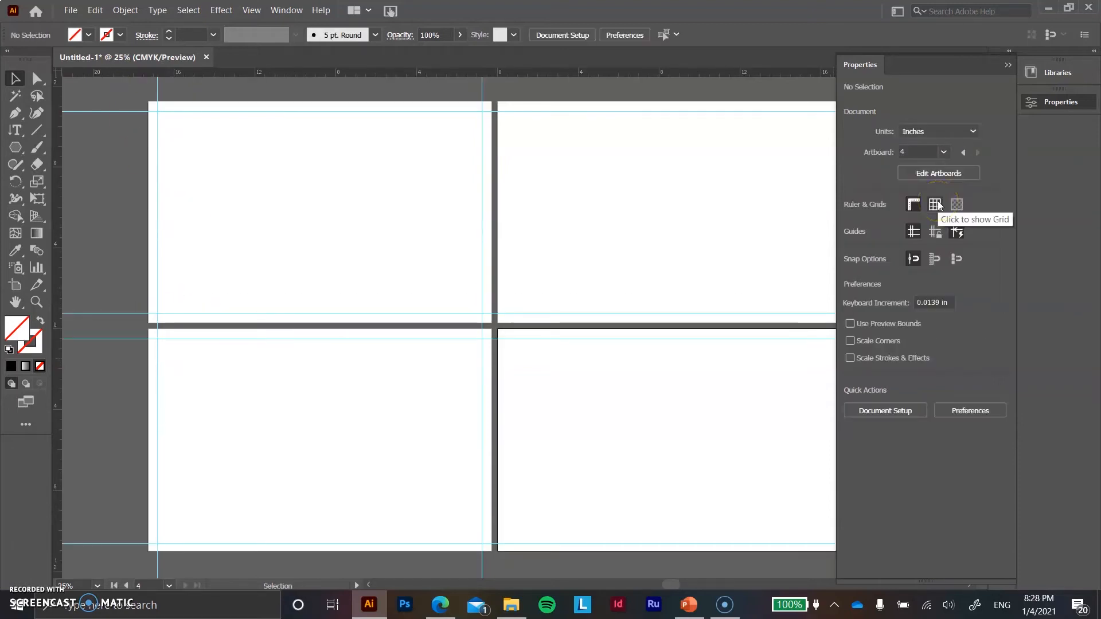
click(935, 204)
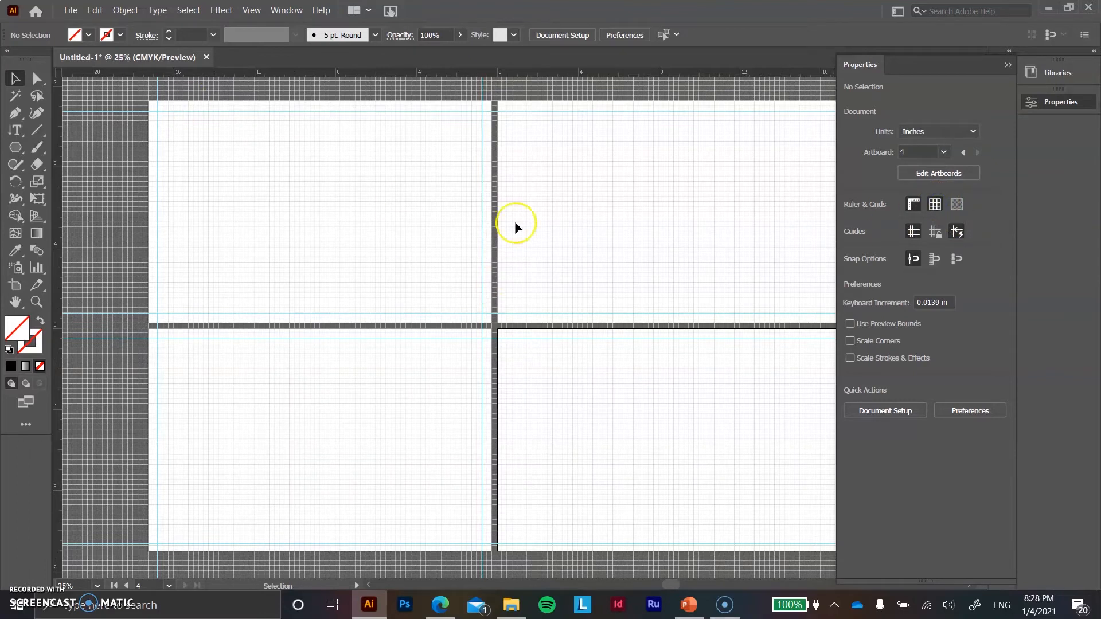
scroll(246, 191, up, 4)
scroll(245, 191, down, 4)
drag(334, 221, 281, 206)
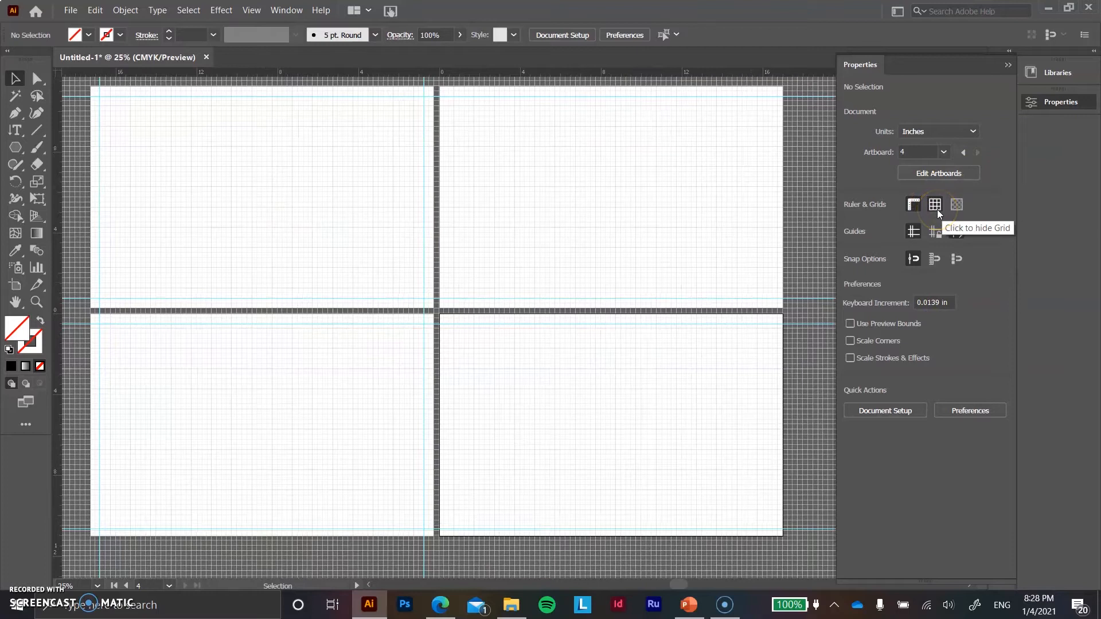
click(937, 209)
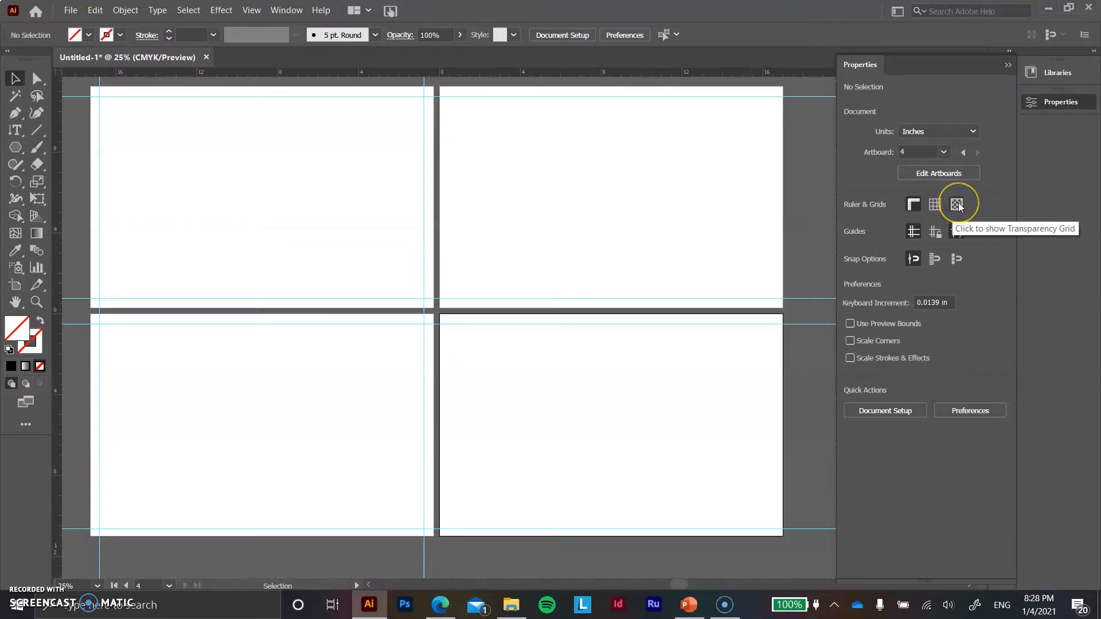
- Show the transparency grid, inspect the artboards with it, and turn it off again
click(957, 205)
click(290, 252)
drag(292, 285, 356, 261)
scroll(240, 228, down, 2)
scroll(339, 276, up, 1)
scroll(344, 266, up, 1)
scroll(344, 265, down, 1)
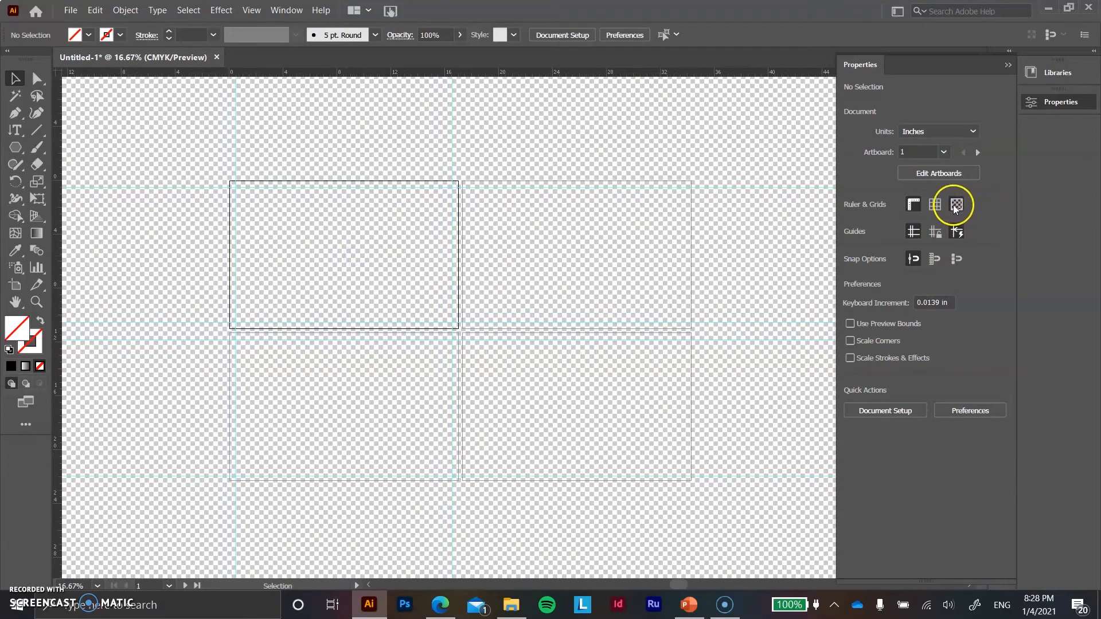
click(957, 205)
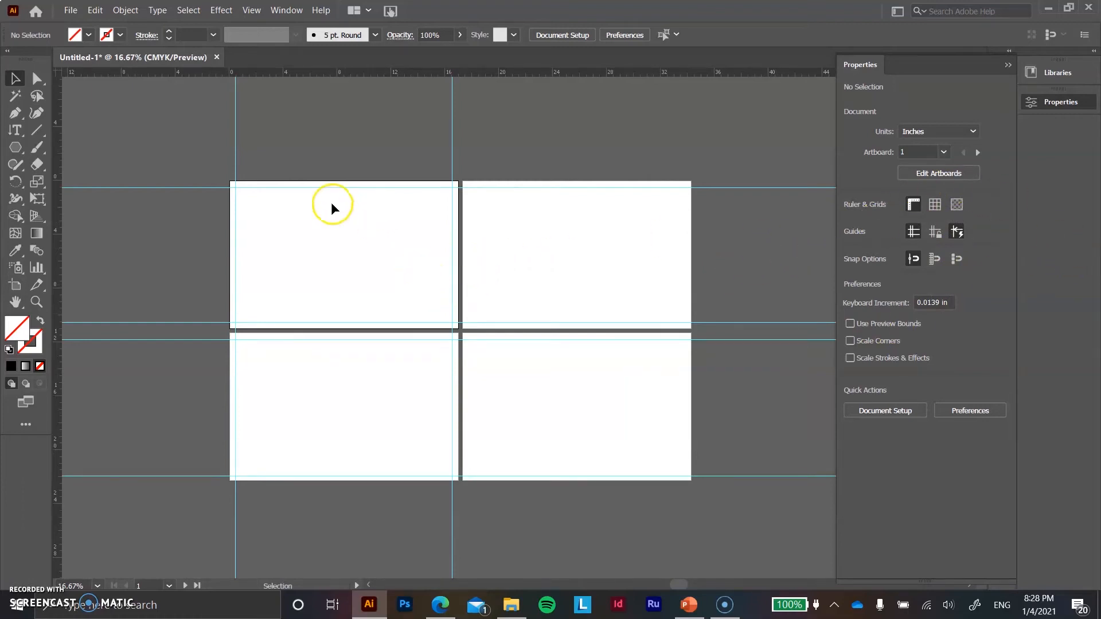
- Open the document setup from the document properties and switch to editing the artboards
scroll(249, 216, up, 1)
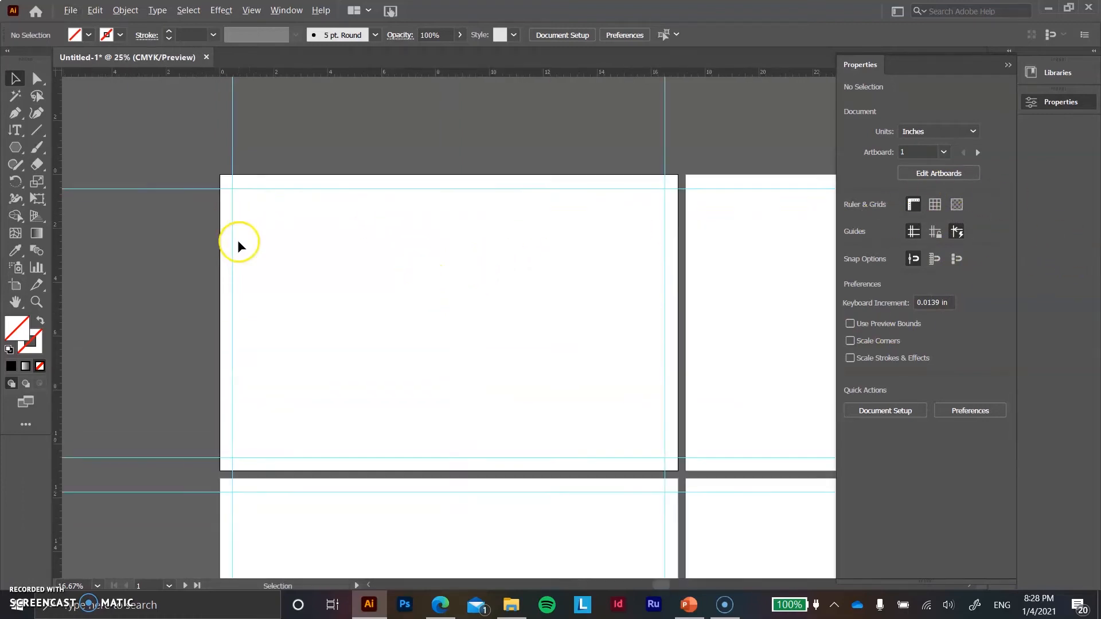
scroll(239, 241, down, 2)
drag(239, 241, 335, 235)
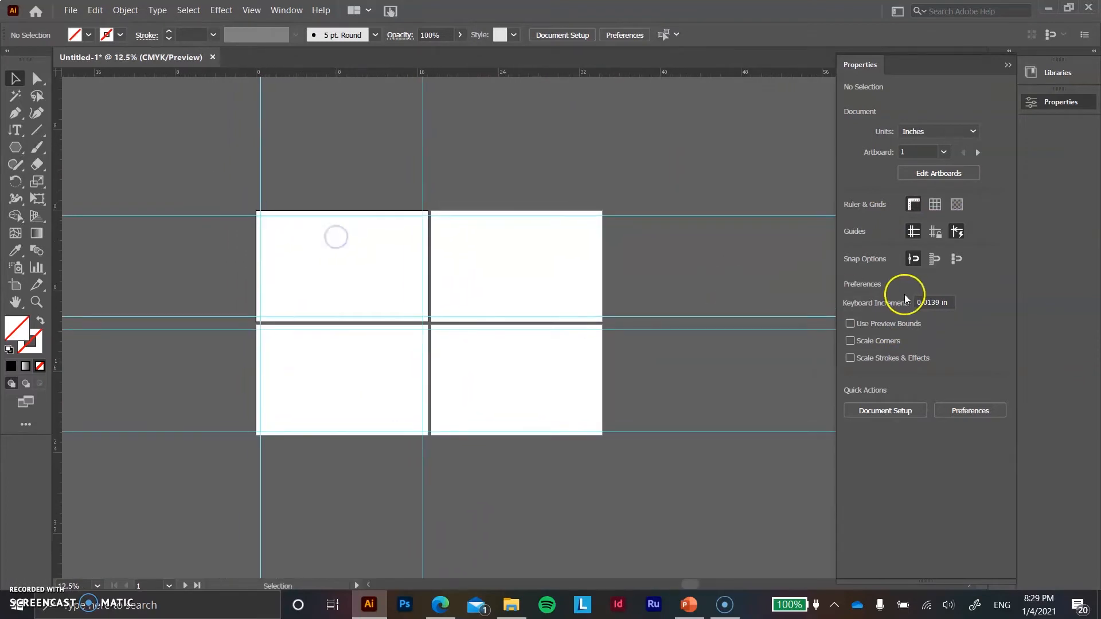
click(1007, 65)
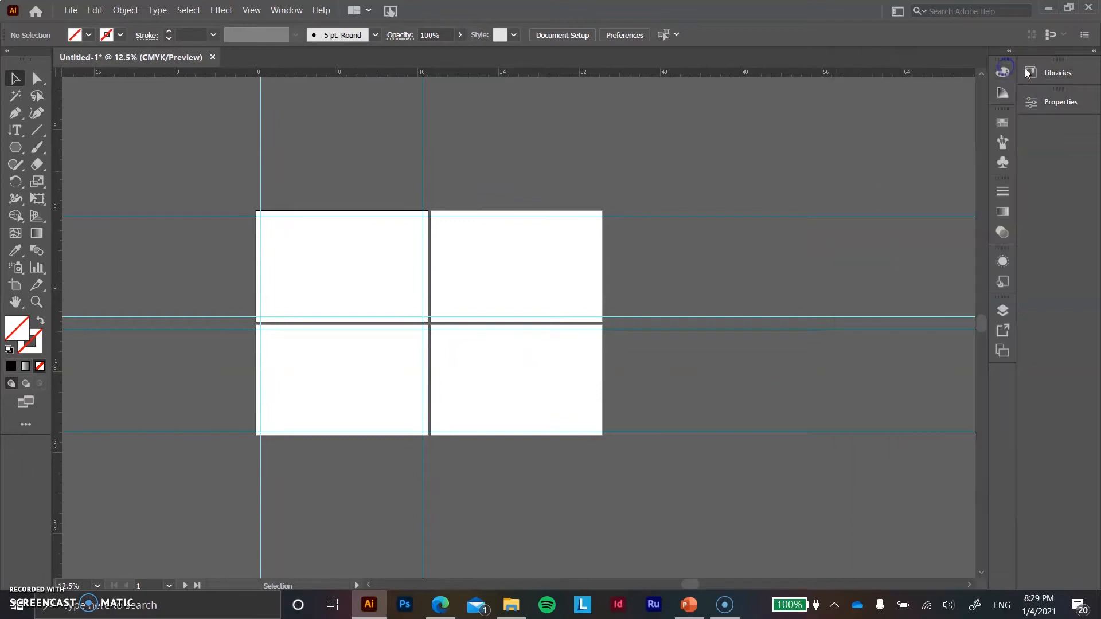
click(1054, 107)
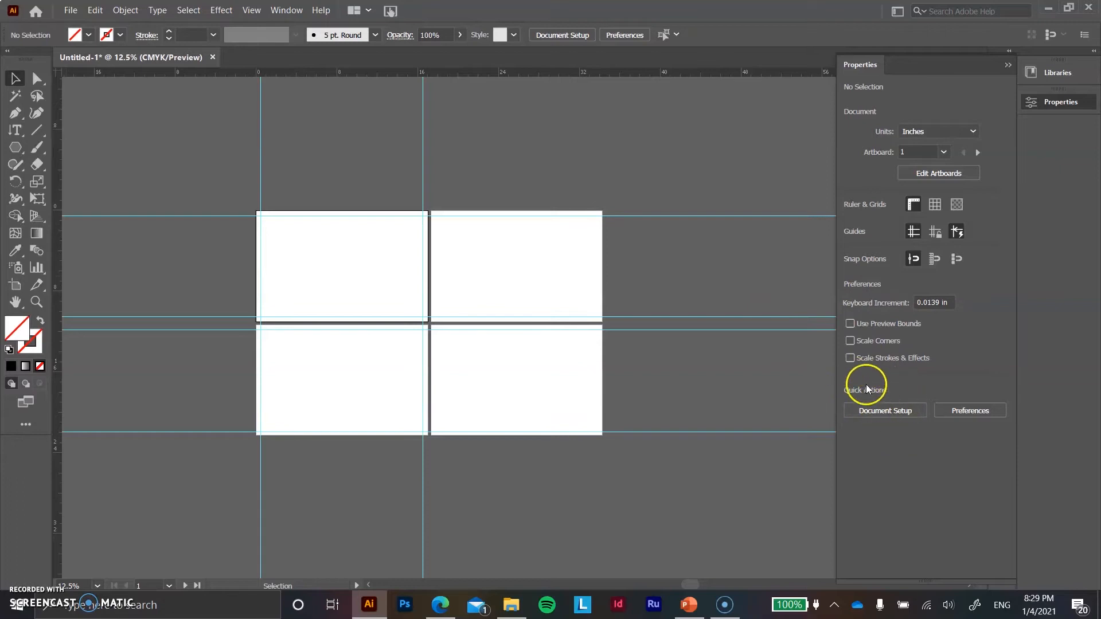
click(886, 411)
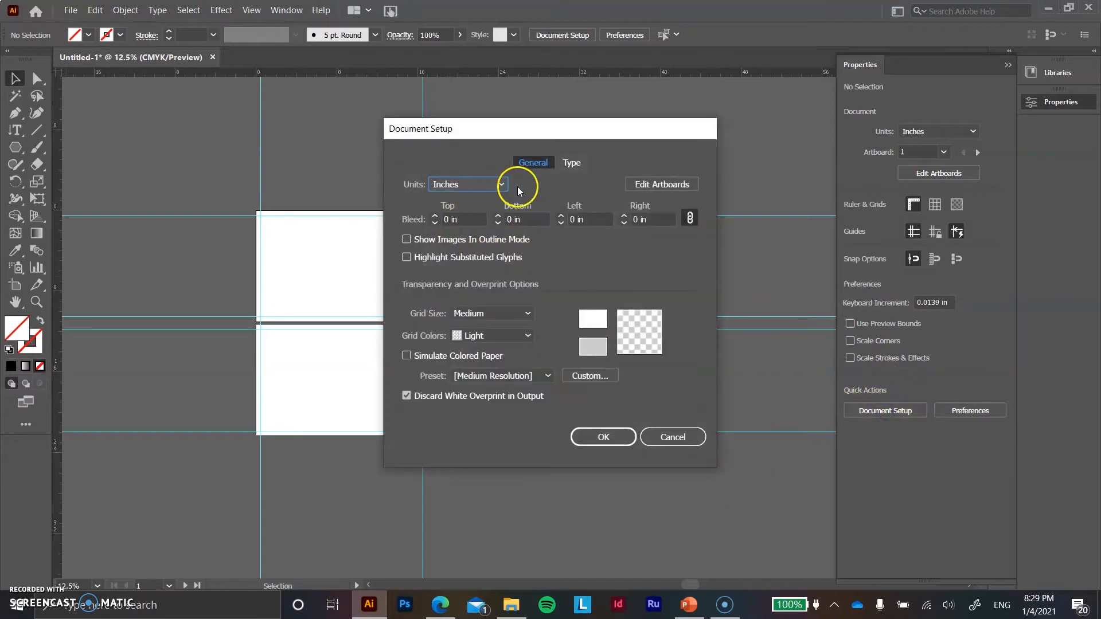
click(664, 182)
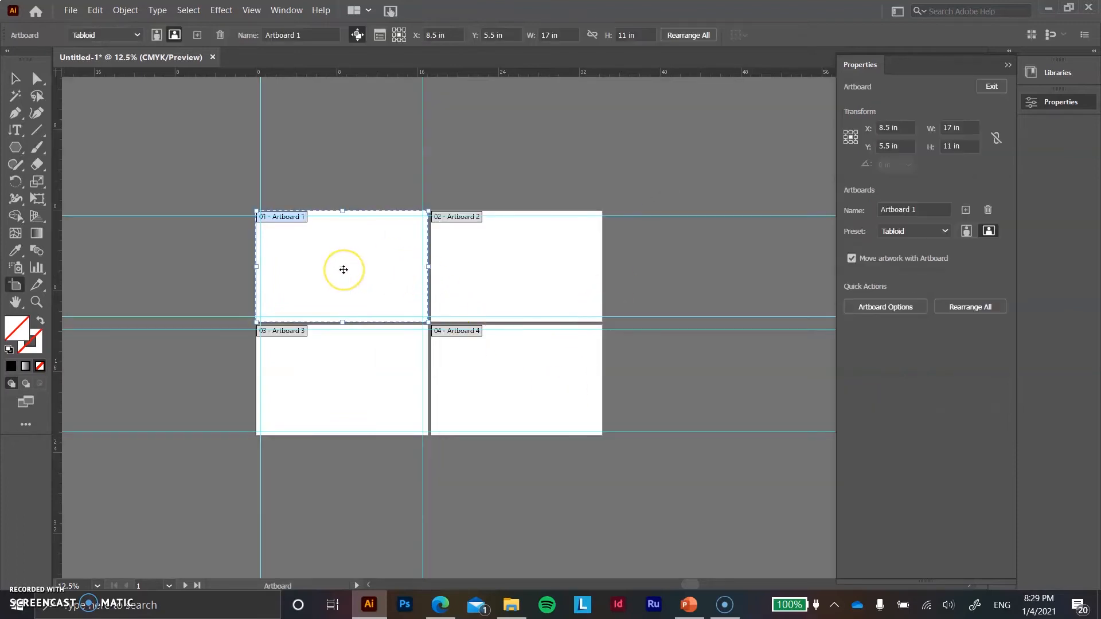
- Select Artboard 1 and move it across to the right of Artboard 2
click(326, 248)
drag(326, 248, 681, 250)
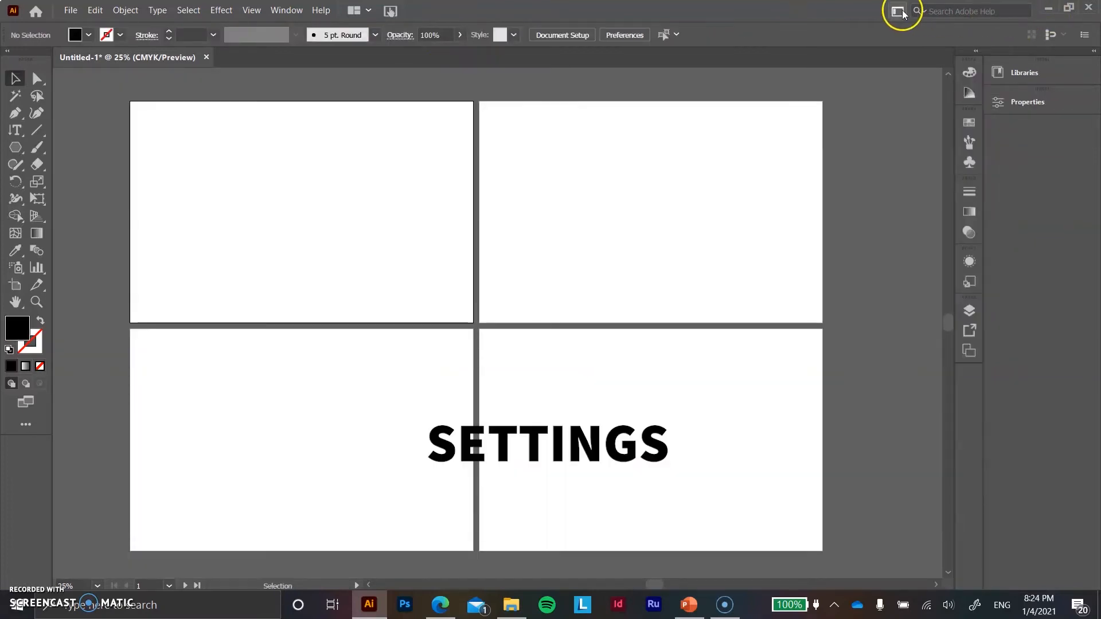
- Set the workspace to Essentials Classic
click(893, 14)
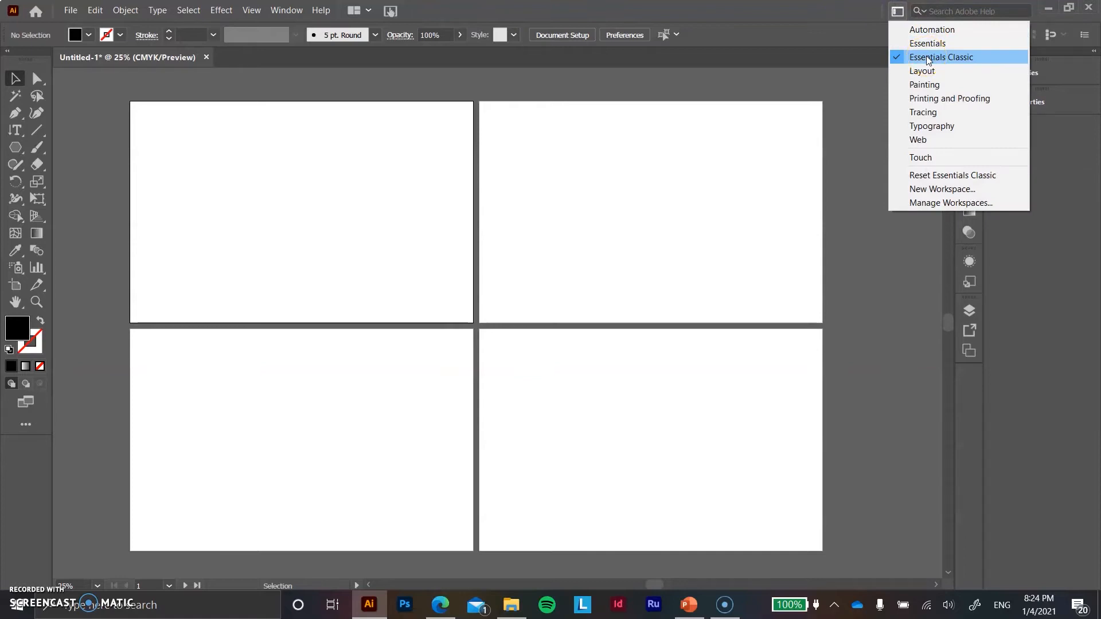
click(962, 59)
click(896, 11)
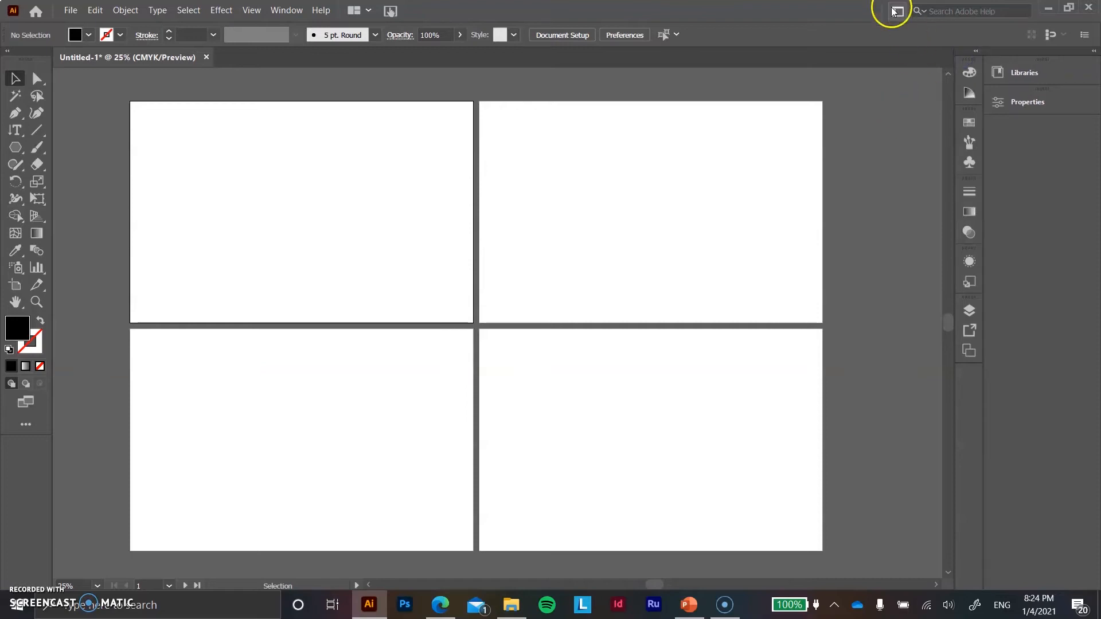
click(851, 63)
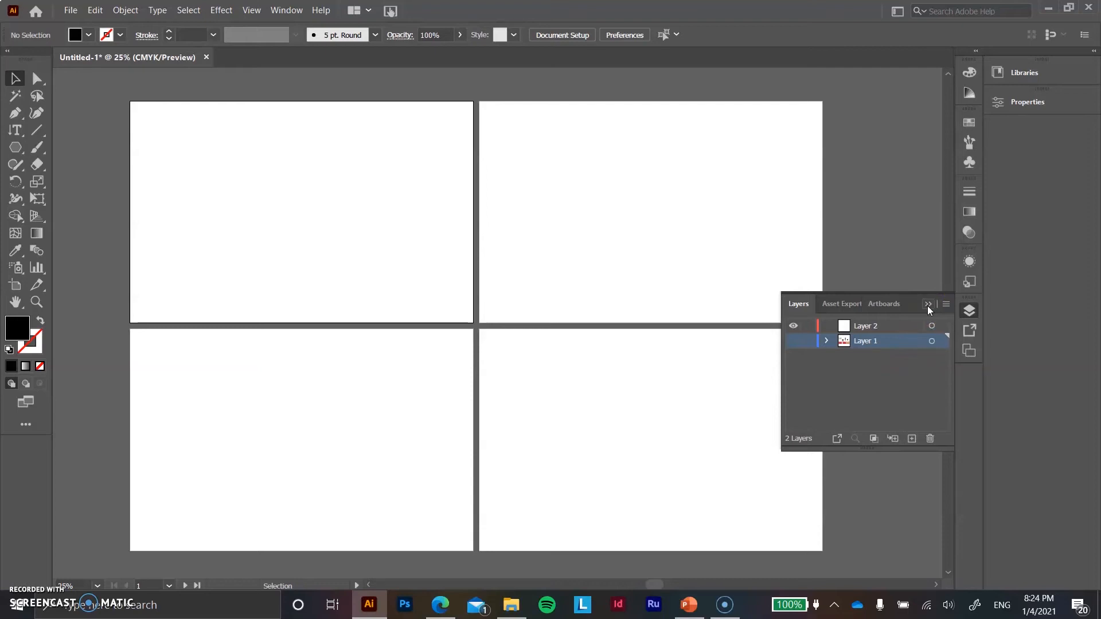
- Add three layers above Layer 1 and name them texxt, images and lines
key(ctrl+l)
double_click(877, 340)
key(BackSpace)
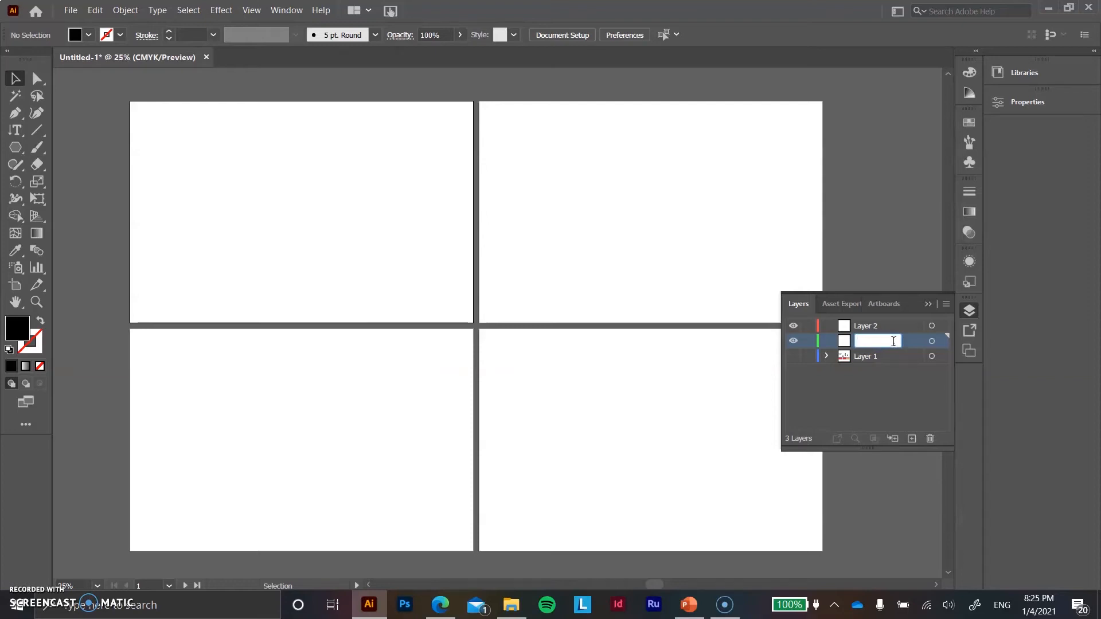
text(texxt)
click(918, 439)
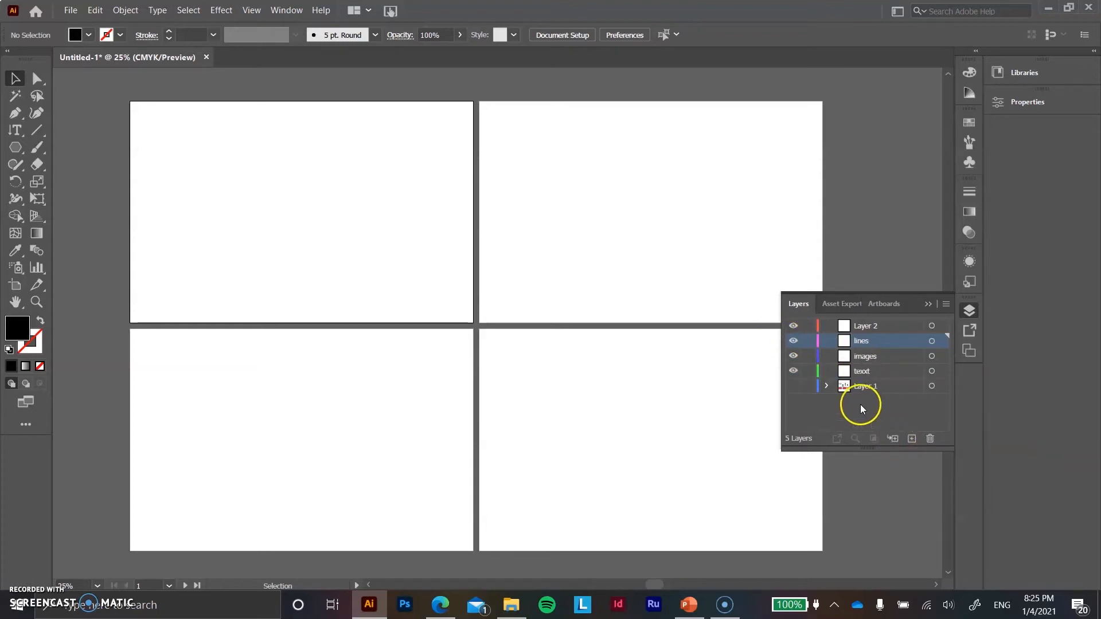
click(861, 406)
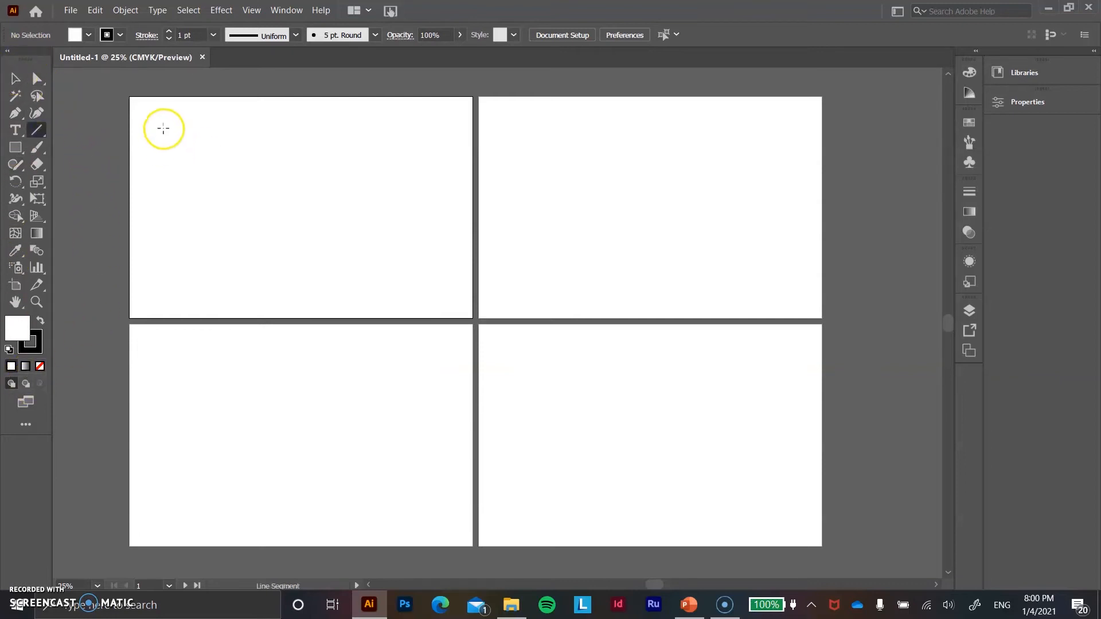
- Draw a short horizontal line segment near the first artboard's upper-left corner and select it
click(38, 130)
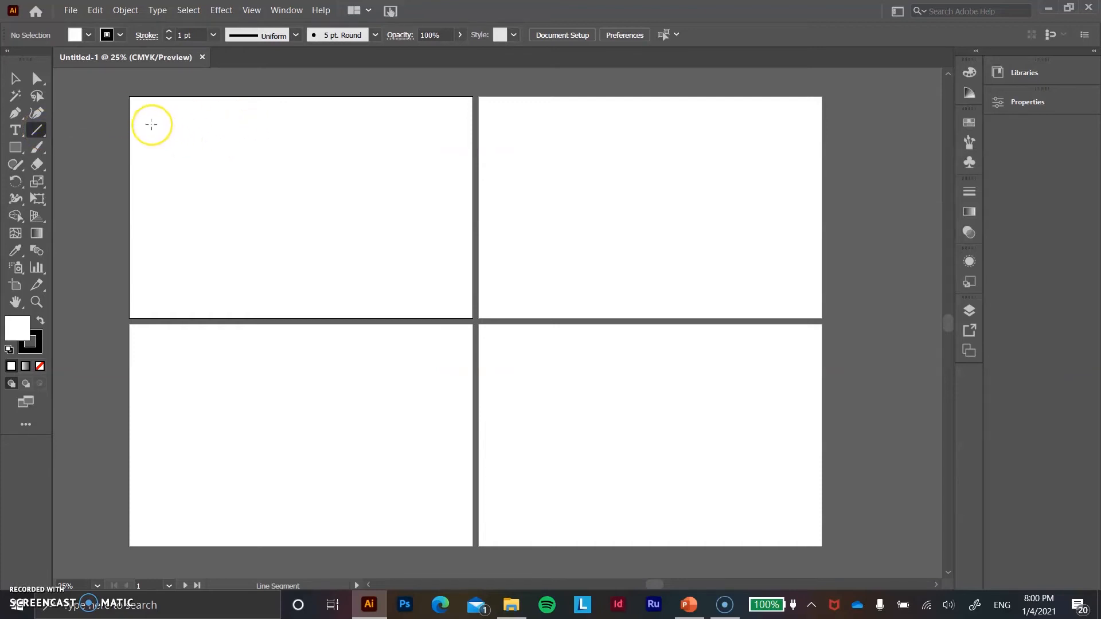
drag(151, 124, 221, 126)
click(8, 83)
click(176, 125)
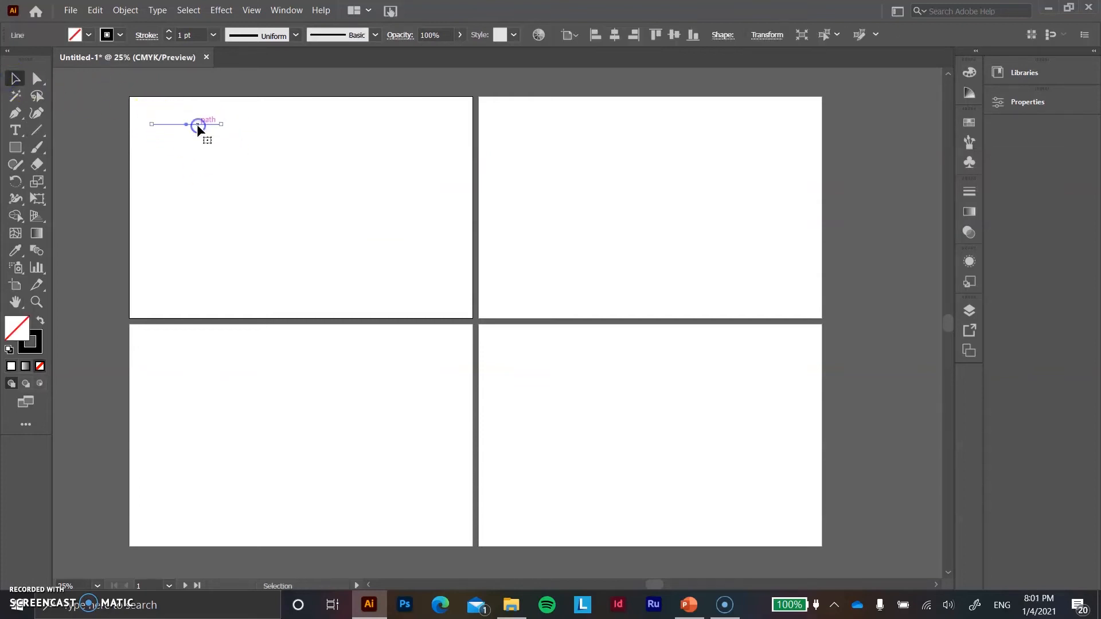
- Set the horizontal line's stroke weight to 8 pt and deselect it
scroll(198, 125, up, 4)
click(201, 162)
scroll(271, 171, down, 3)
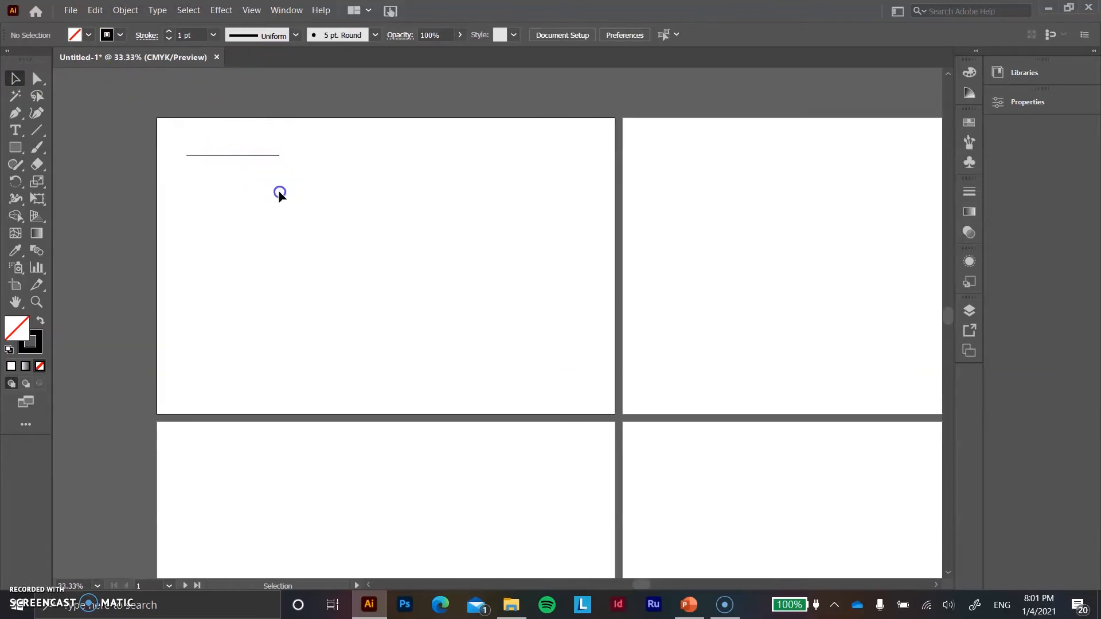
click(249, 156)
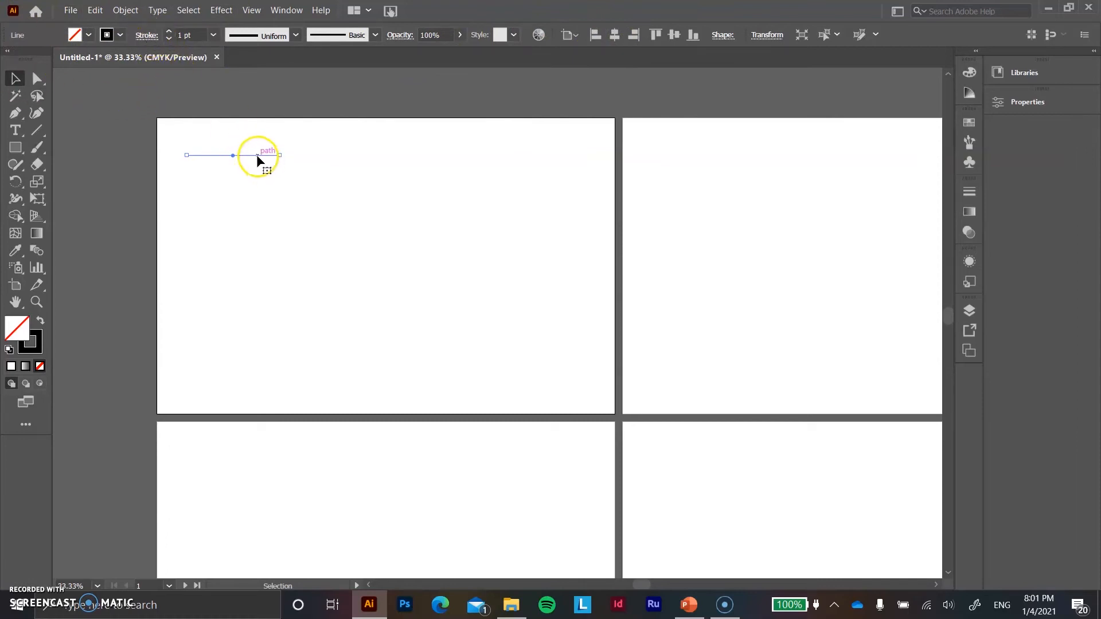
scroll(258, 161, up, 4)
scroll(236, 160, down, 2)
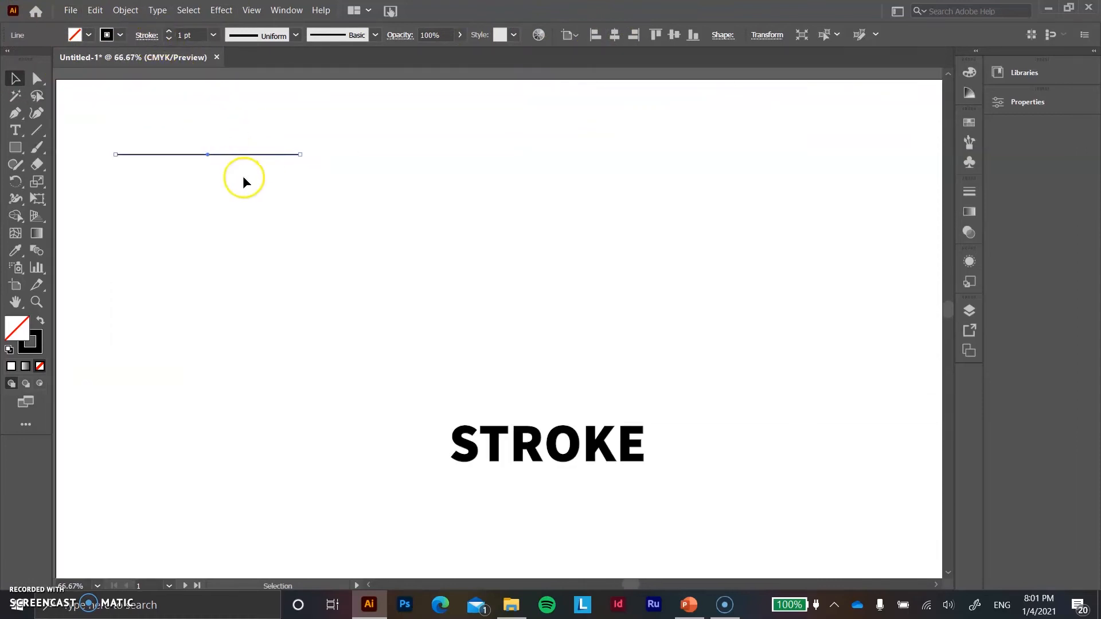
click(212, 35)
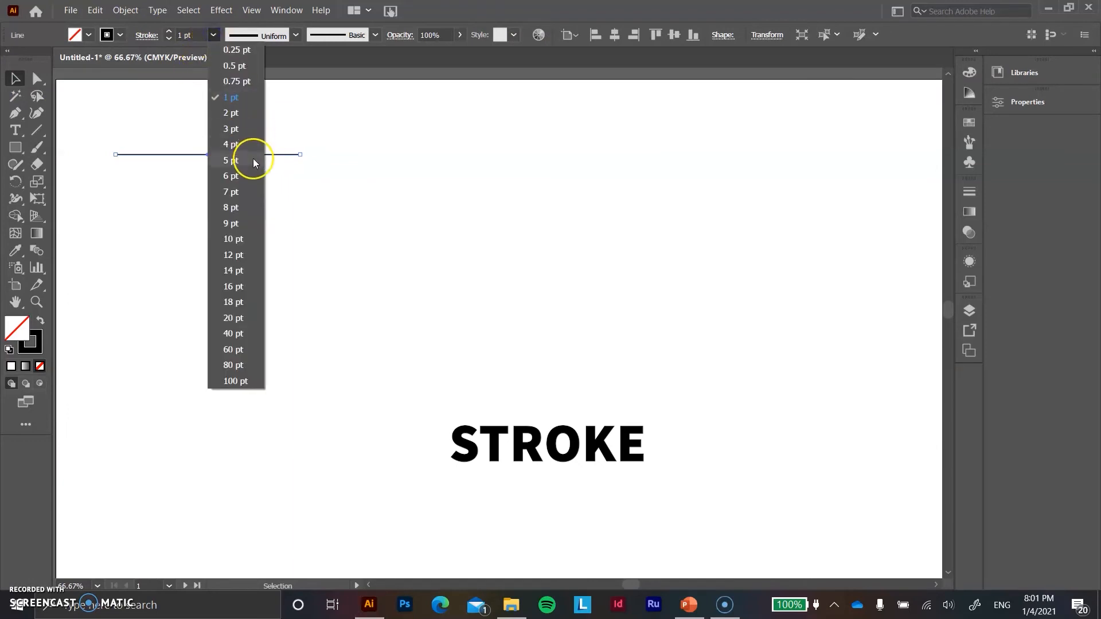
click(231, 207)
click(291, 204)
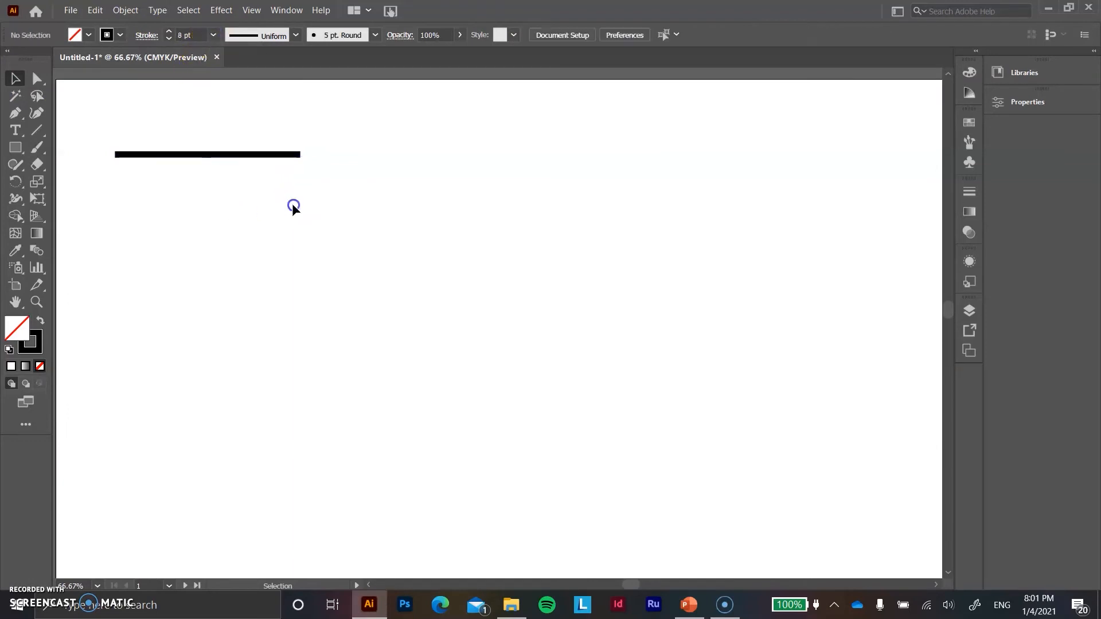
- Duplicate the 8 pt line straight below the original and set the copy's stroke weight to 1 pt
click(285, 154)
click(285, 189)
click(243, 179)
click(241, 158)
click(224, 155)
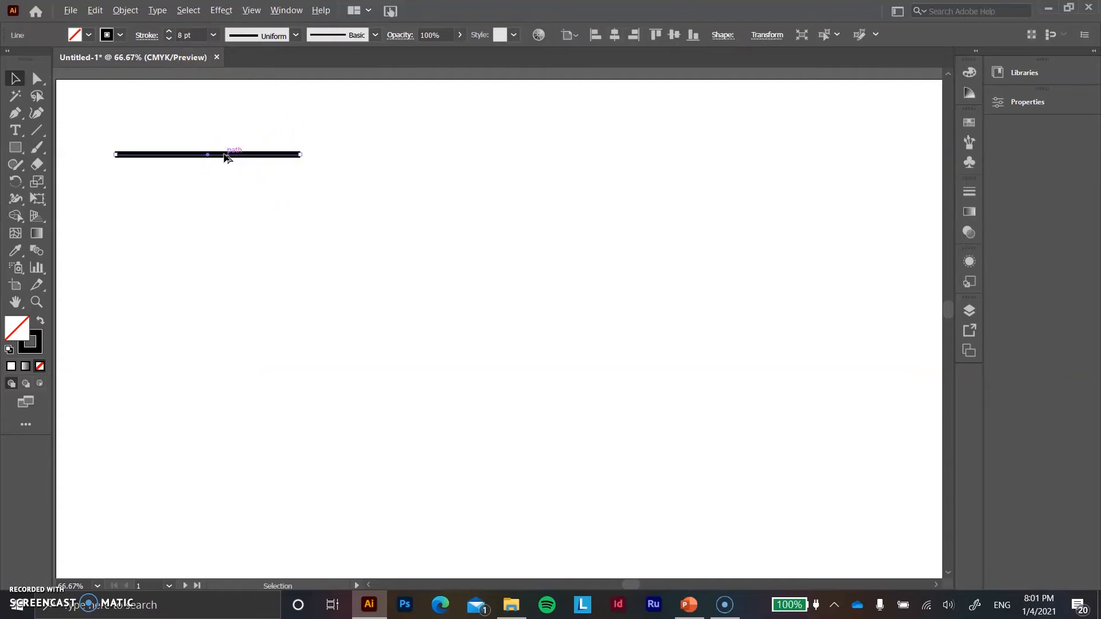
scroll(269, 138, down, 2)
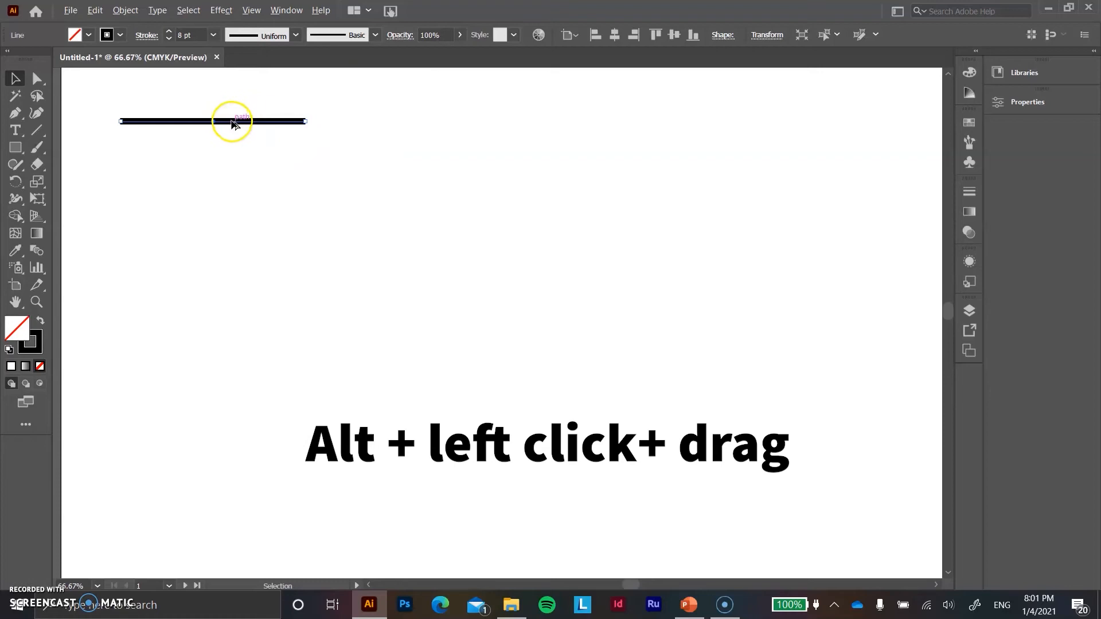
drag(232, 123, 233, 170)
click(325, 165)
click(256, 172)
click(246, 172)
key(ctrl+1)
- Duplicate the 1 pt line straight below itself and set the new copy's stroke weight to 0.25 pt
drag(293, 205, 295, 293)
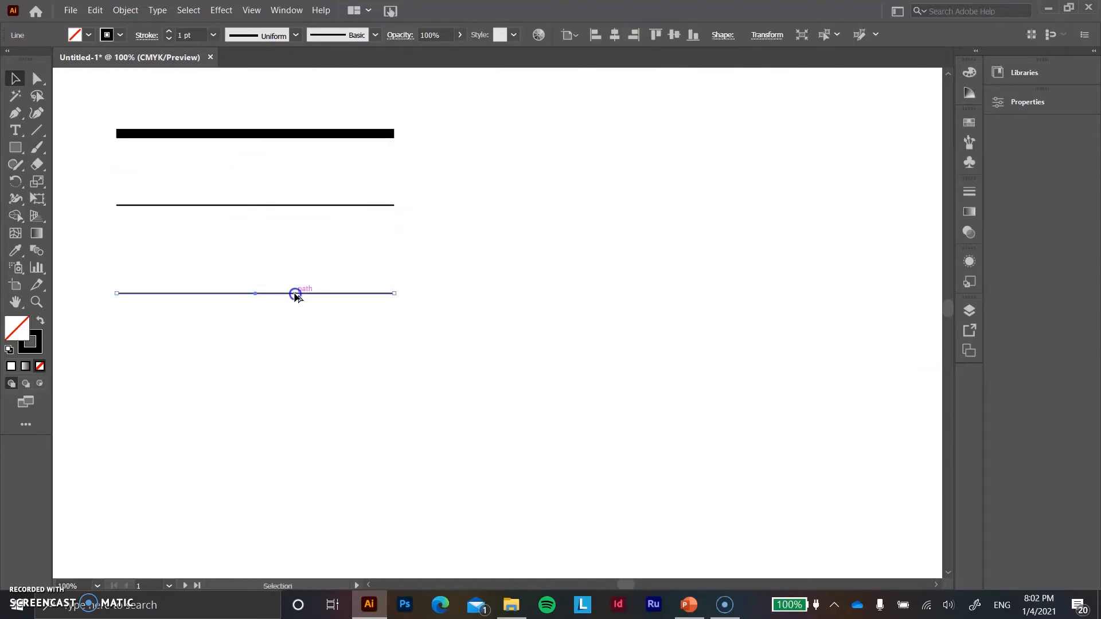
click(213, 37)
click(228, 44)
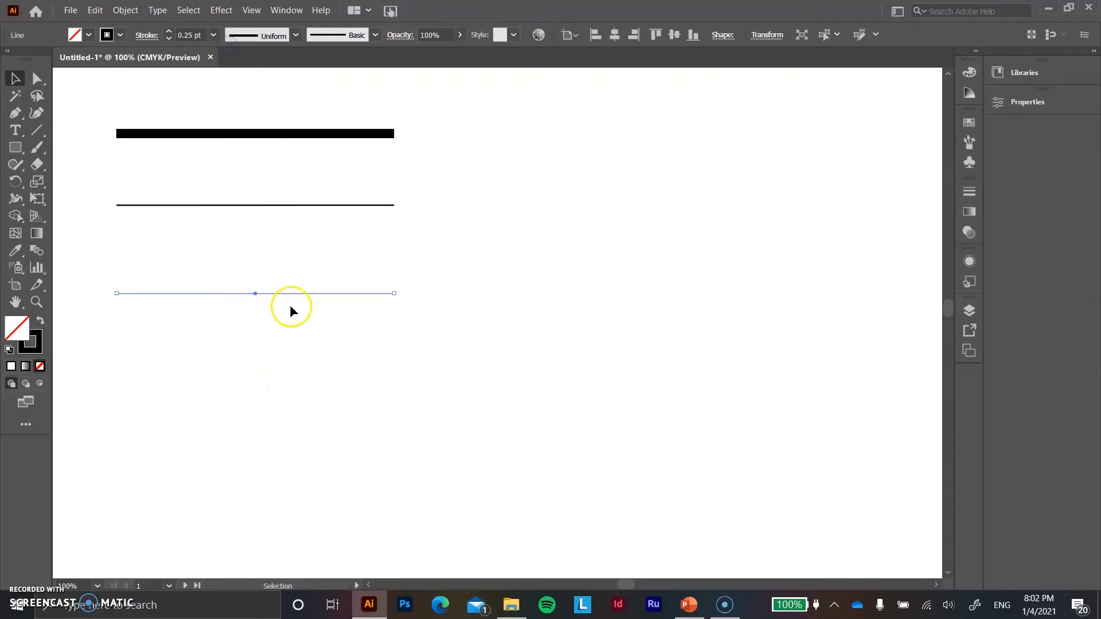
click(291, 307)
- Select the three lines together, deselect them, and compare their line weights
drag(465, 379, 293, 122)
click(503, 219)
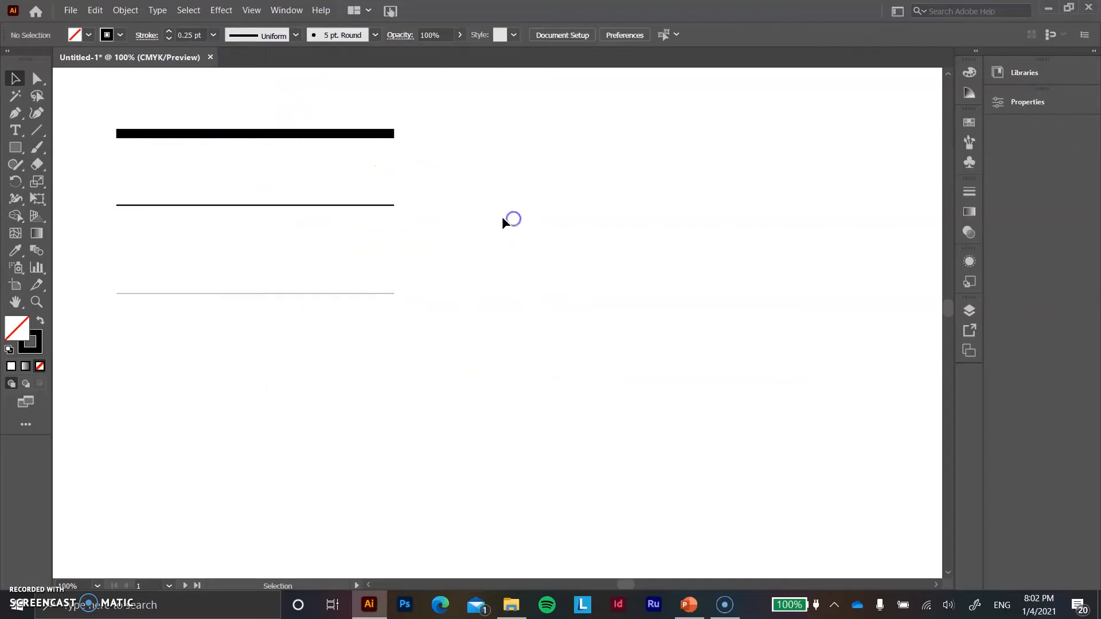
drag(442, 344, 300, 119)
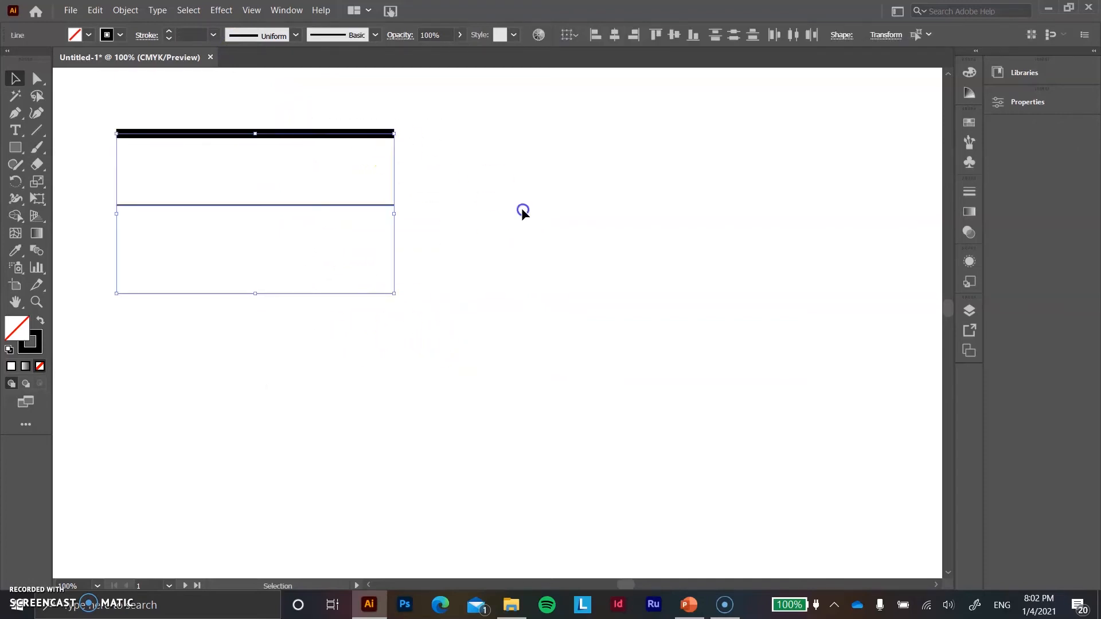
click(522, 211)
scroll(435, 248, down, 2)
scroll(435, 249, up, 2)
mouse_move(418, 253)
mouse_down()
mouse_move(452, 261)
mouse_move(431, 259)
mouse_up()
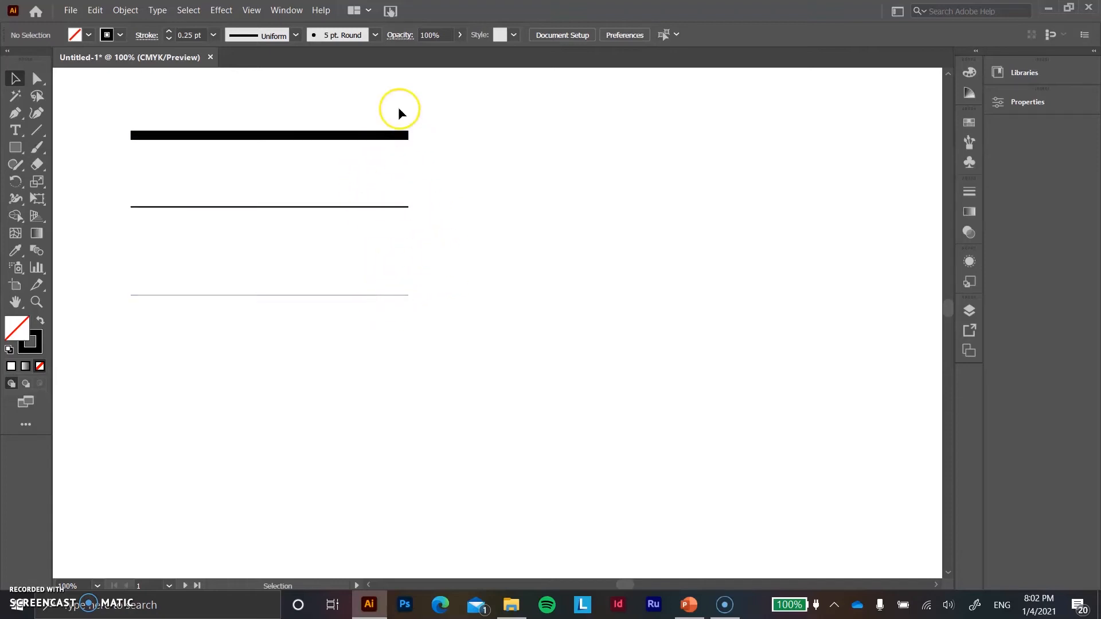
- Set the top line's stroke weight to 2 pt and check the line
click(308, 136)
click(213, 35)
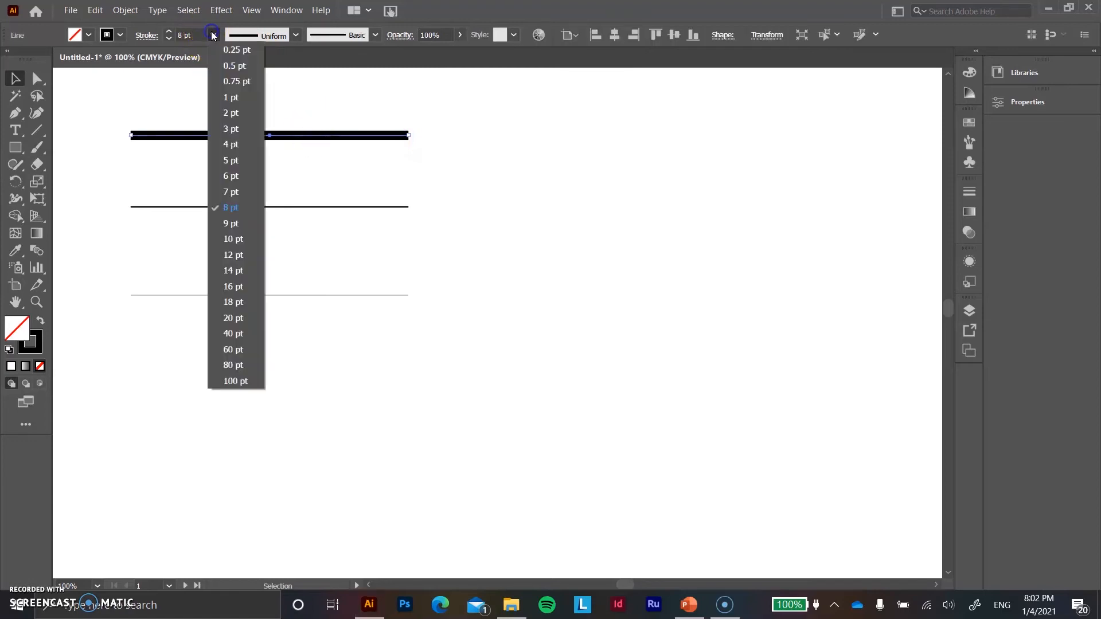
click(236, 112)
click(314, 165)
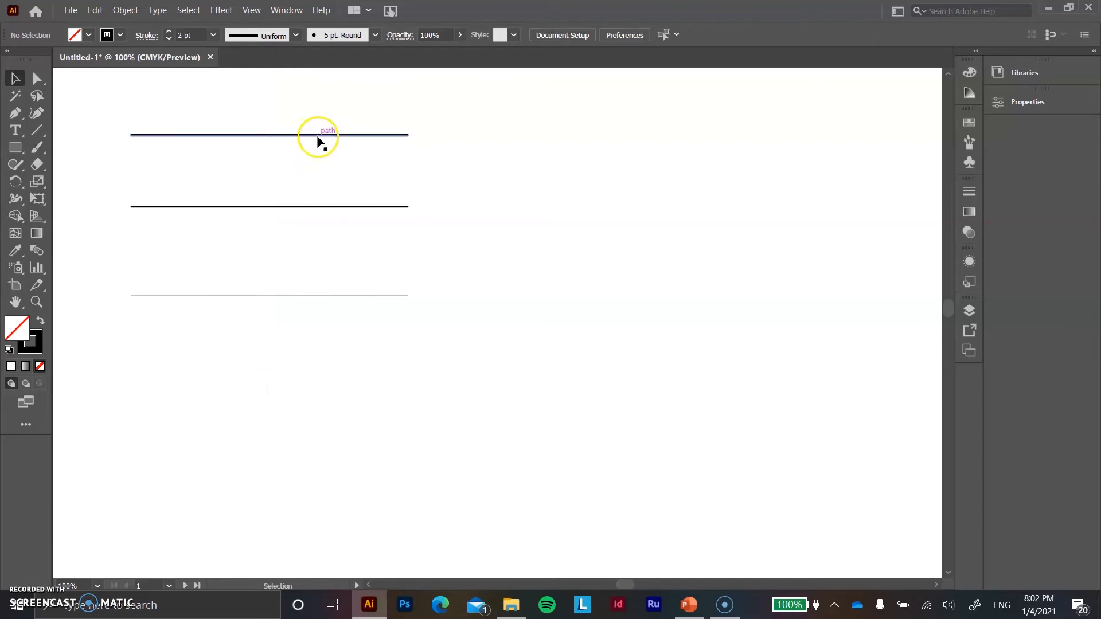
click(318, 137)
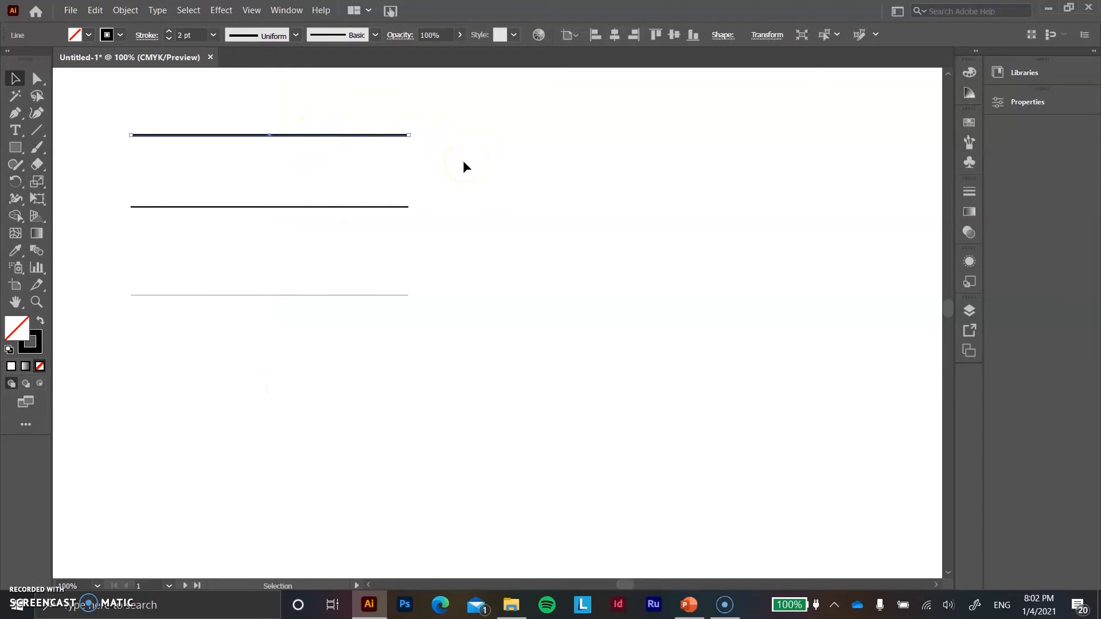
- Set the middle line's stroke weight to 0.75 pt and deselect it
click(362, 207)
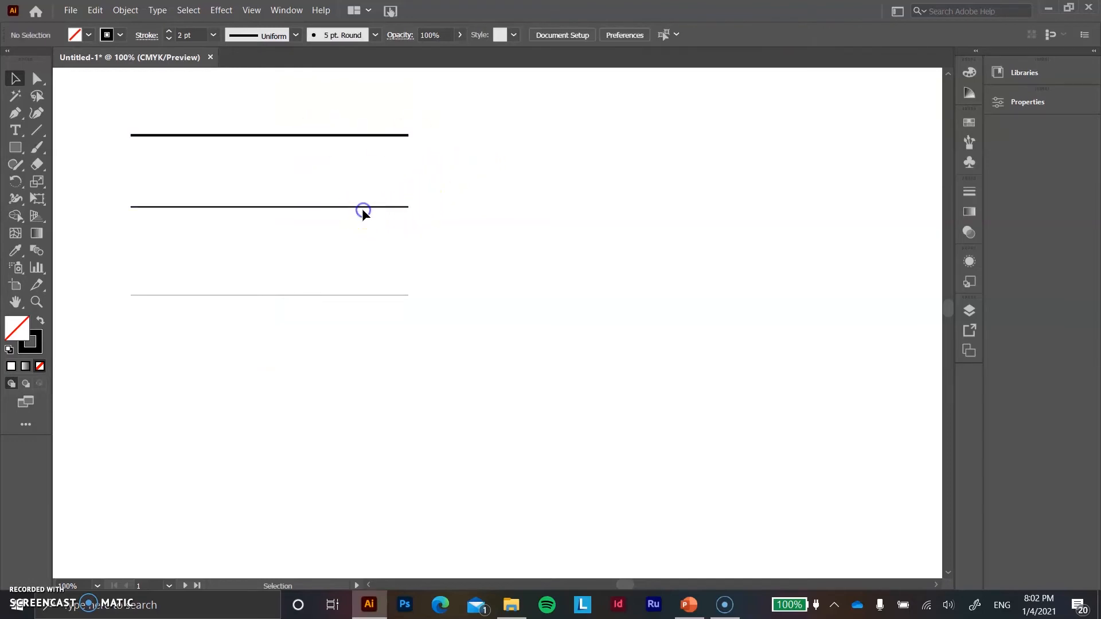
click(215, 34)
click(245, 81)
click(425, 264)
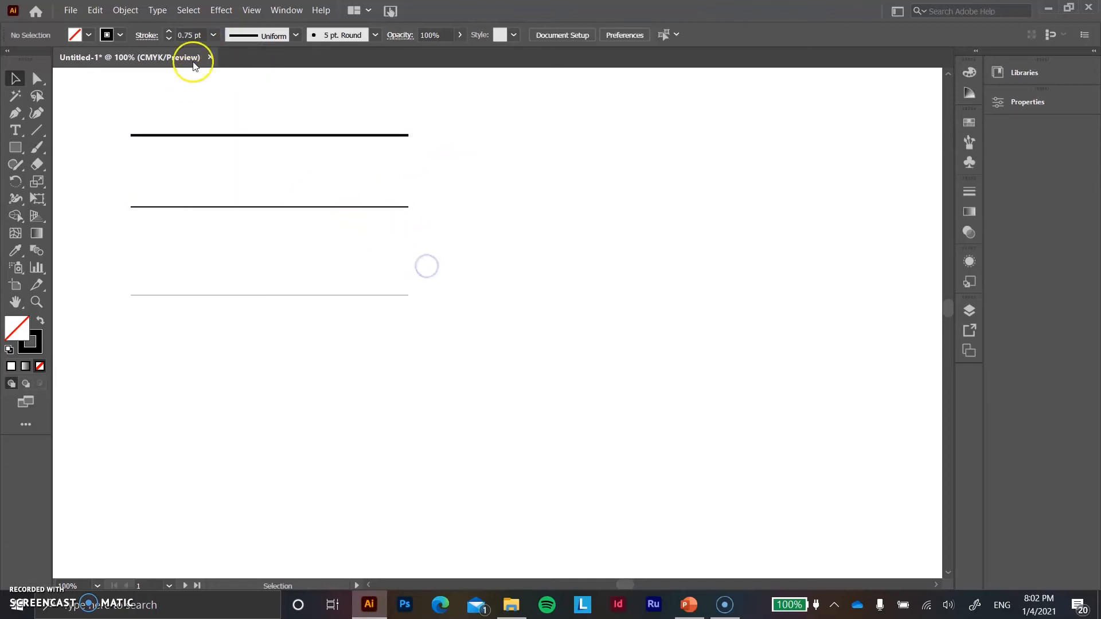
click(375, 210)
click(428, 228)
- Move the thinnest line straight up, closer beneath the middle line
click(385, 295)
drag(369, 299, 366, 249)
click(474, 225)
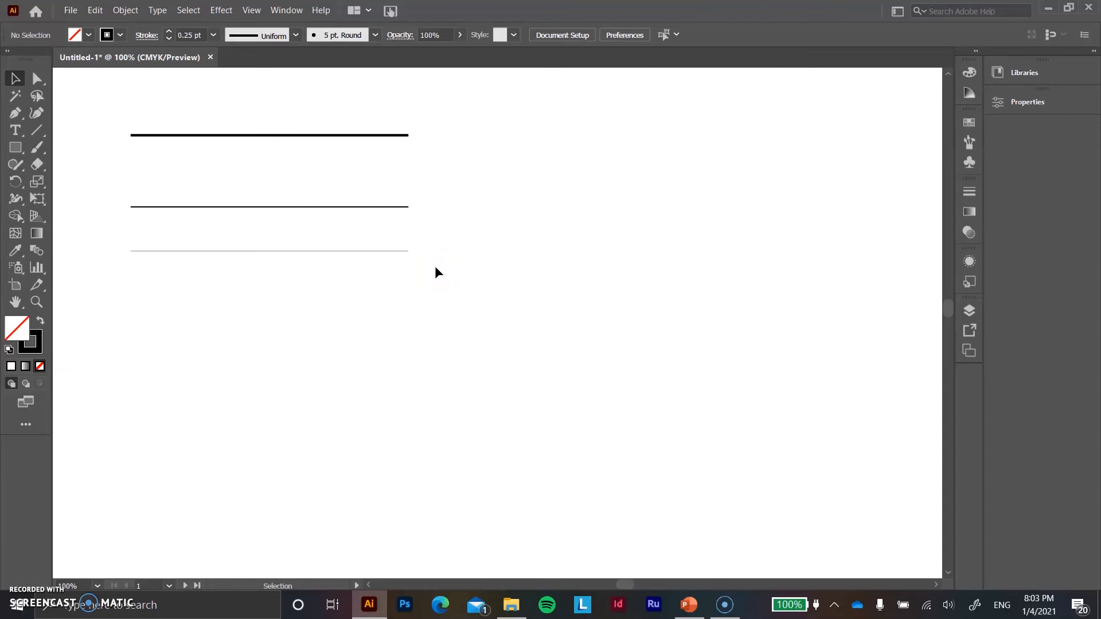
click(434, 264)
- Try lowering the opacity of the top line
click(314, 218)
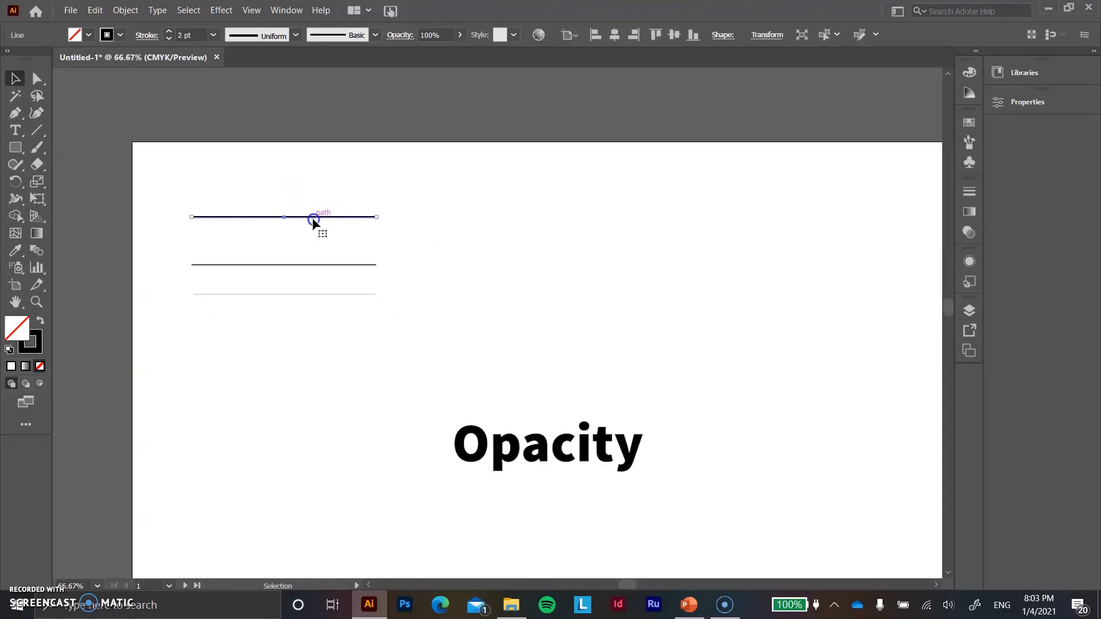
click(462, 35)
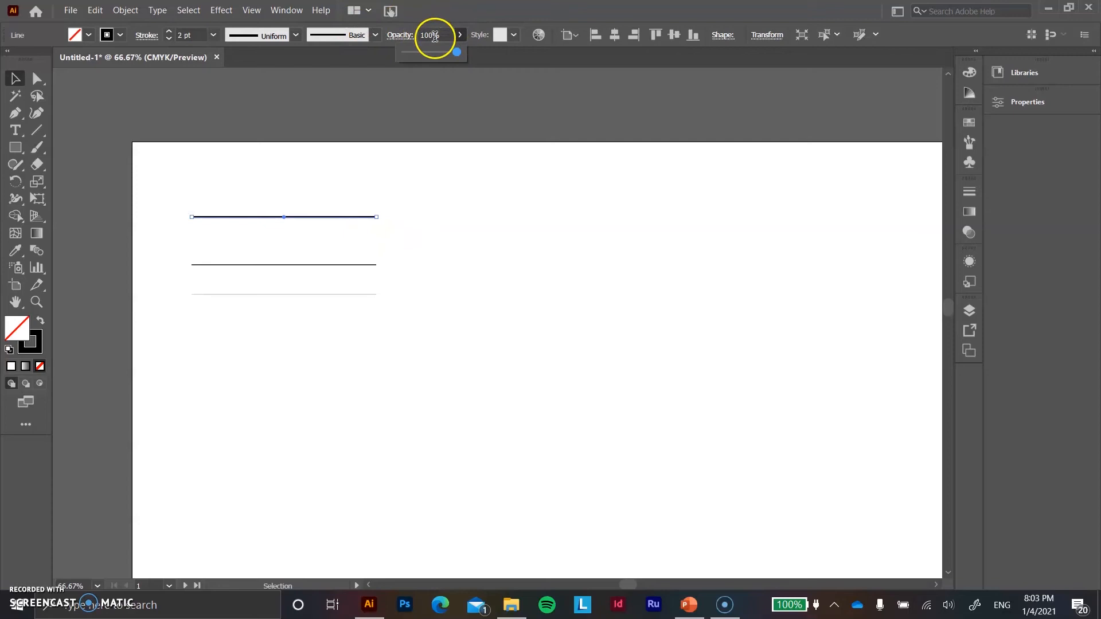
drag(457, 53, 424, 52)
click(438, 199)
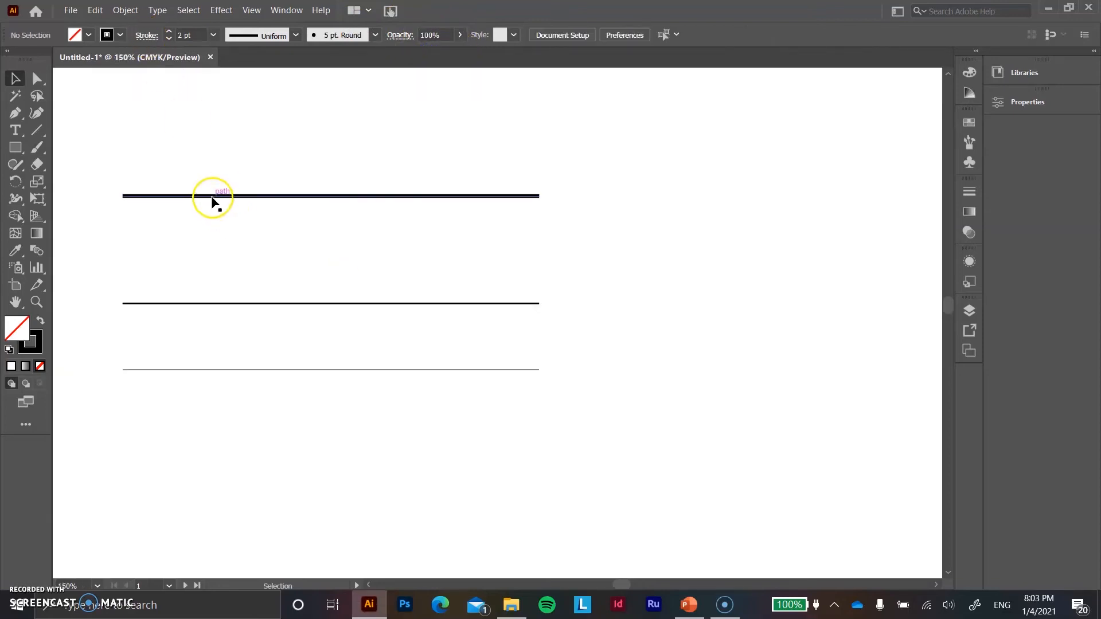
- Turn the top line into a dashed line with a 6 pt dash and a 6 pt gap
click(212, 197)
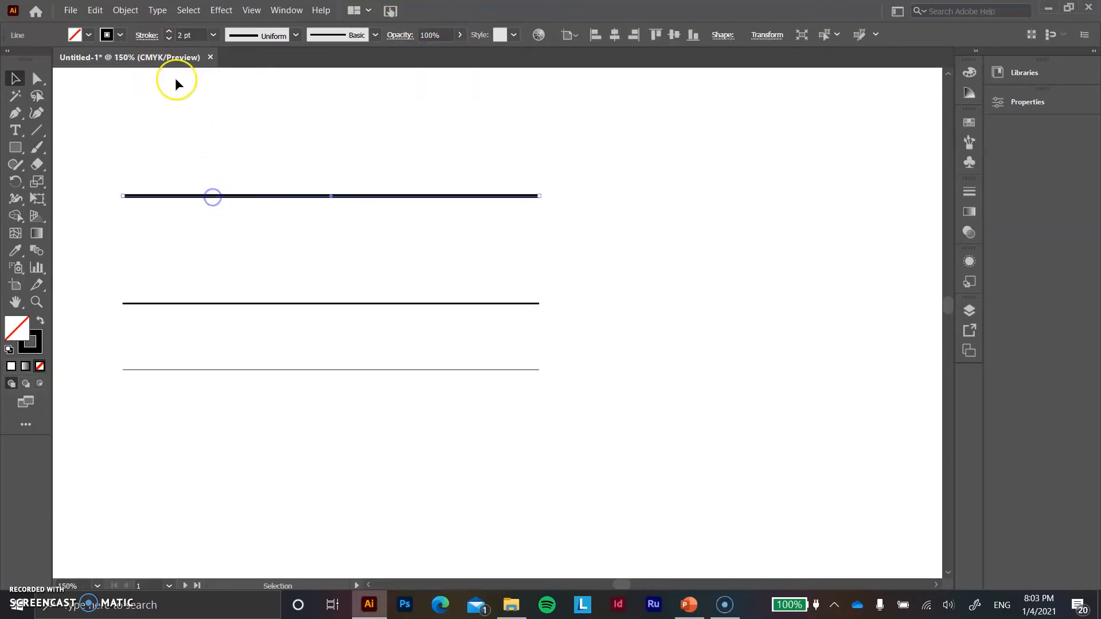
click(143, 36)
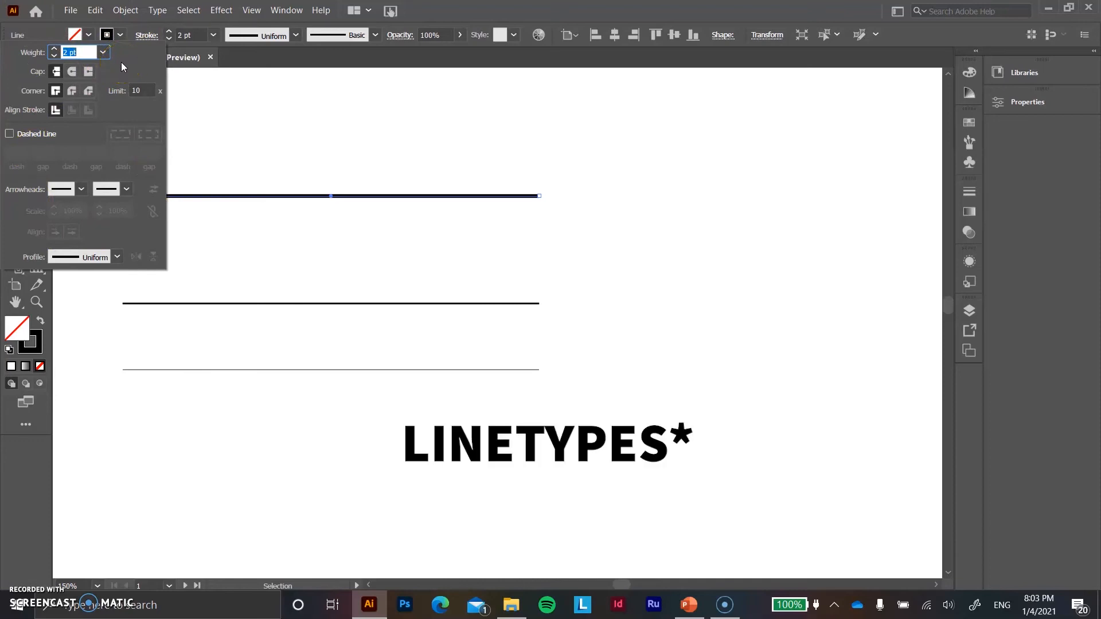
click(9, 134)
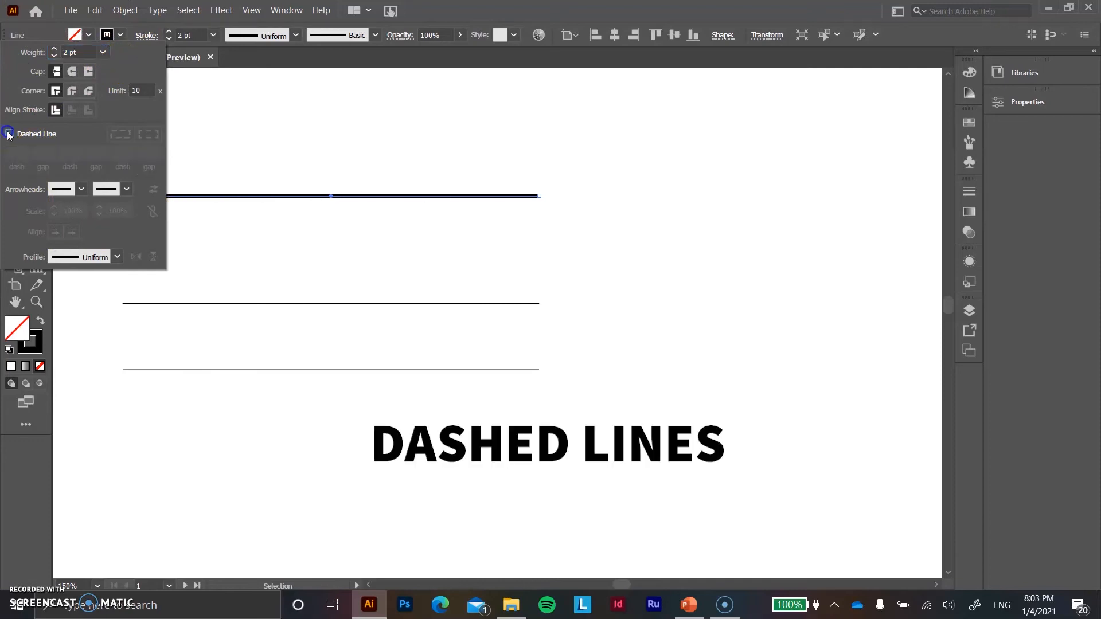
click(16, 154)
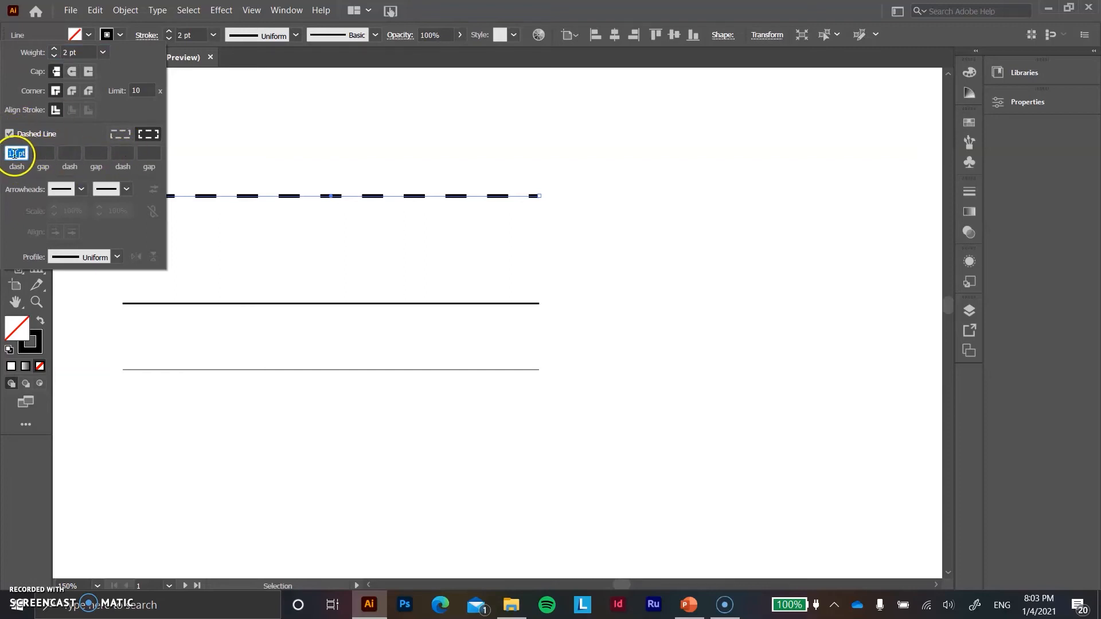
text(6)
key(Return)
click(146, 35)
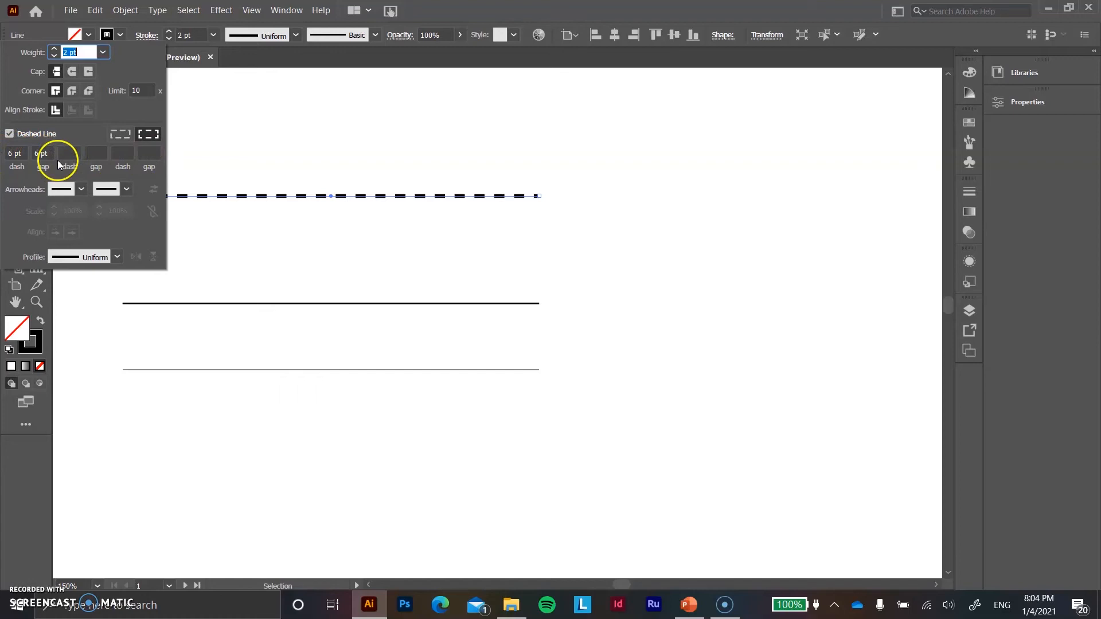
- Shorten the top line's dash to 2 pt, reduce its gap, add a second 2 pt dash, and deselect the line
double_click(11, 153)
text(2)
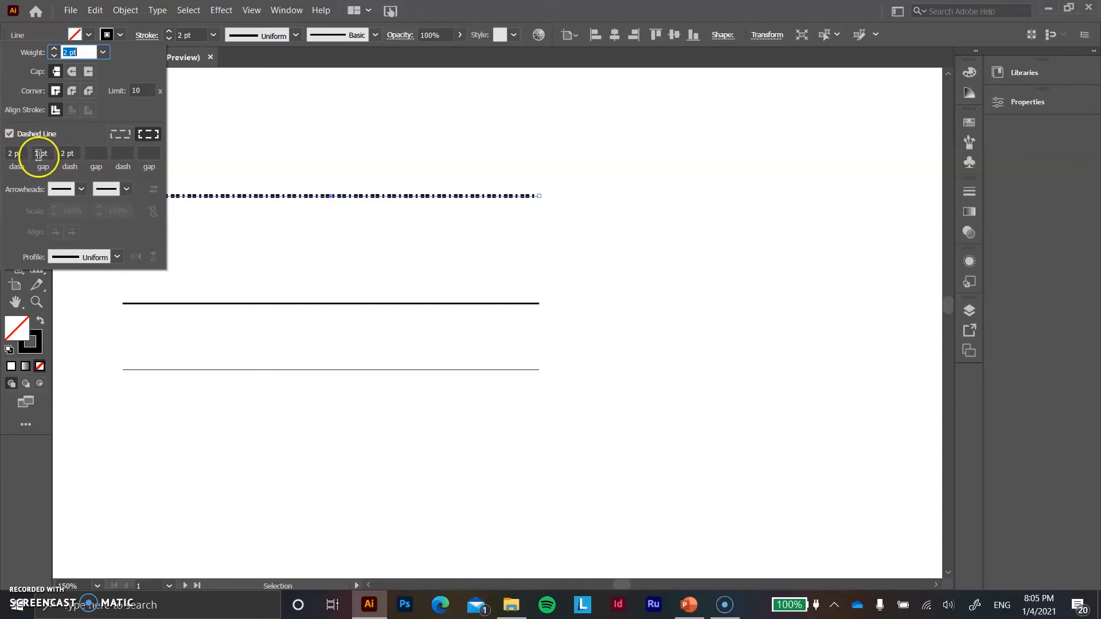
click(312, 226)
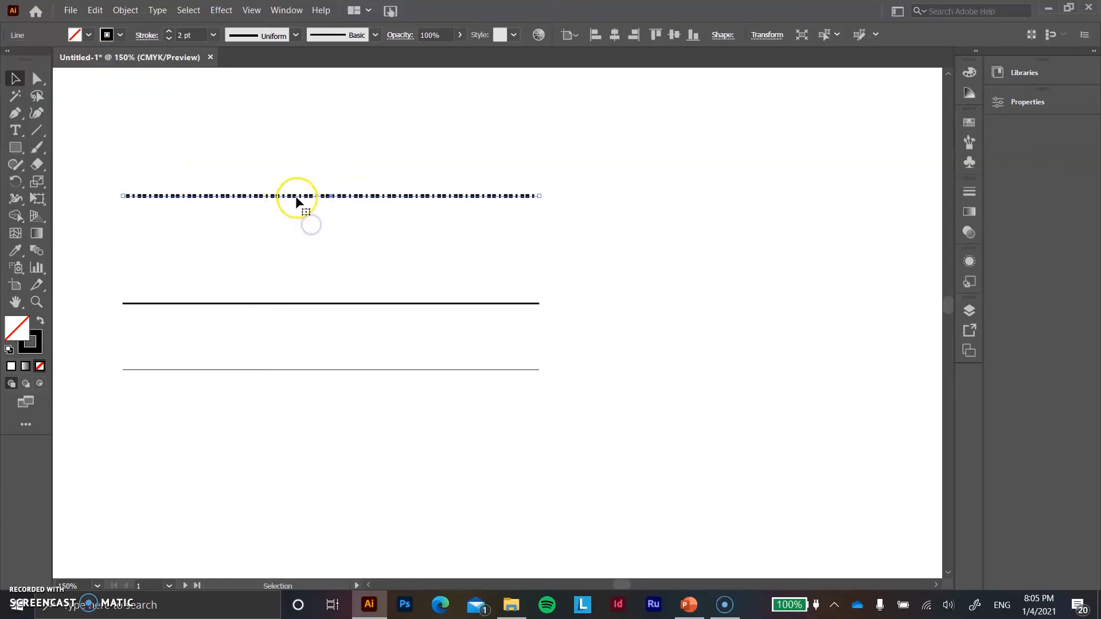
click(306, 233)
- Turn the middle 0.75 pt line into a dashed line and deselect it
click(310, 304)
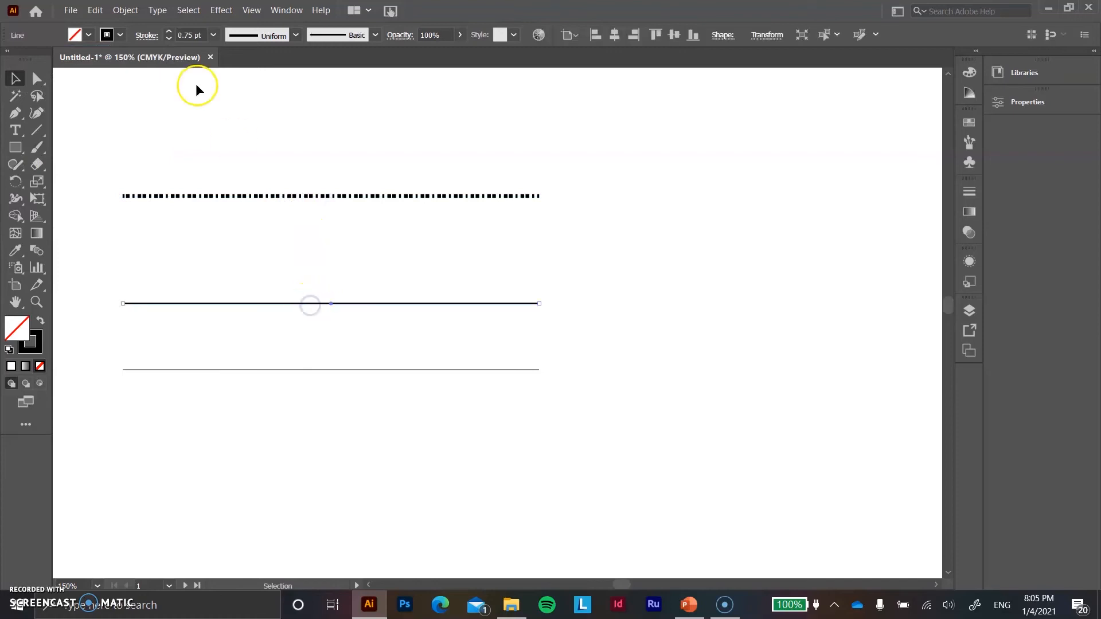
click(147, 35)
click(9, 134)
click(318, 304)
click(329, 366)
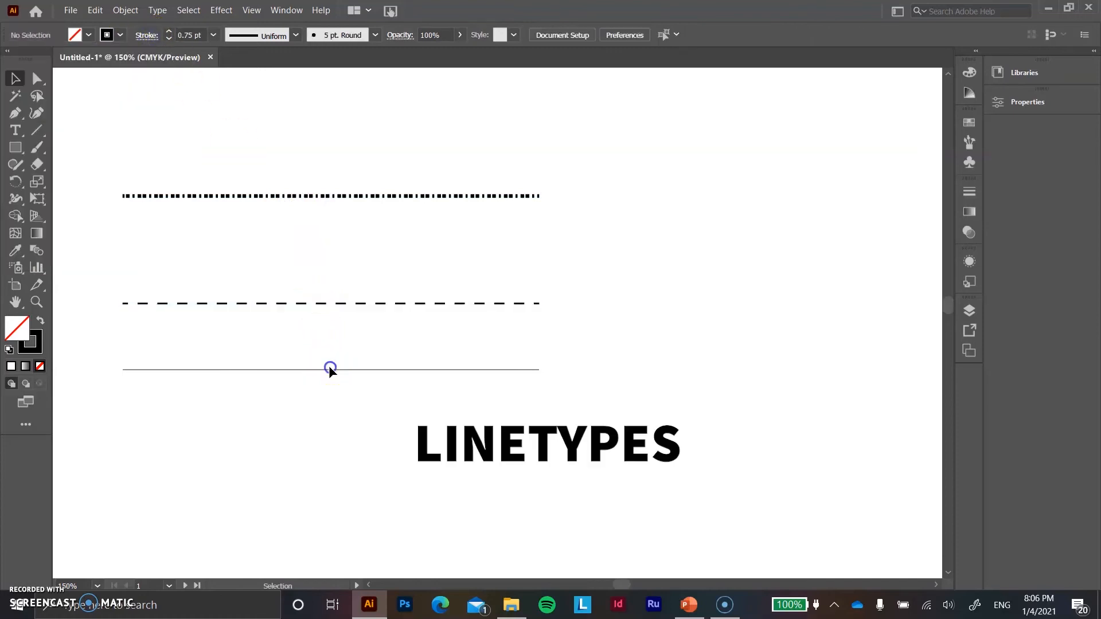
click(394, 201)
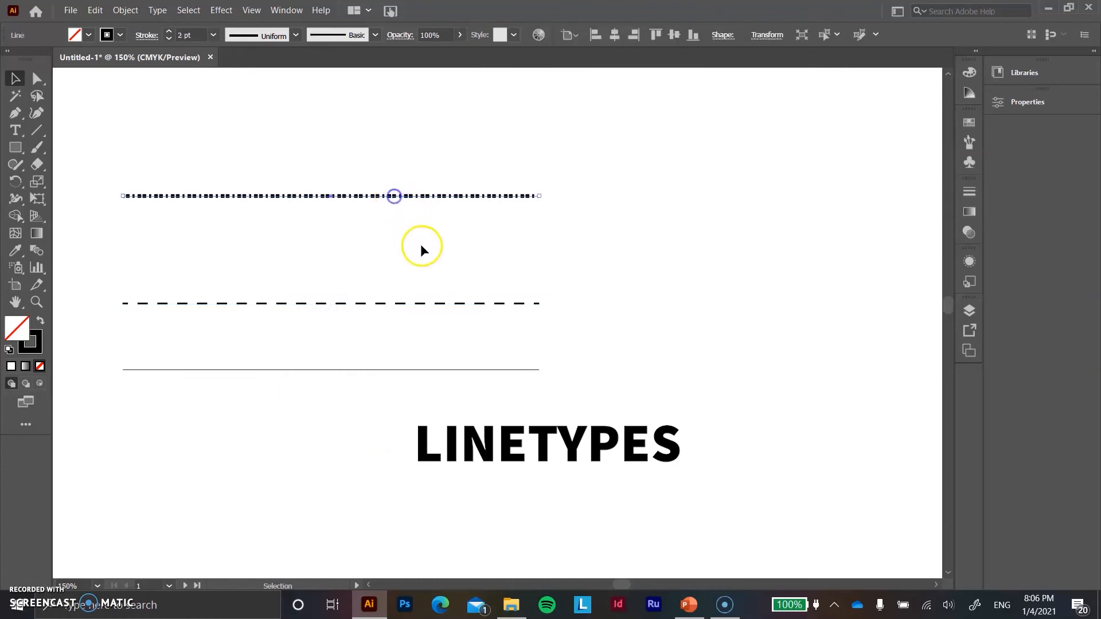
click(421, 246)
click(422, 304)
click(402, 325)
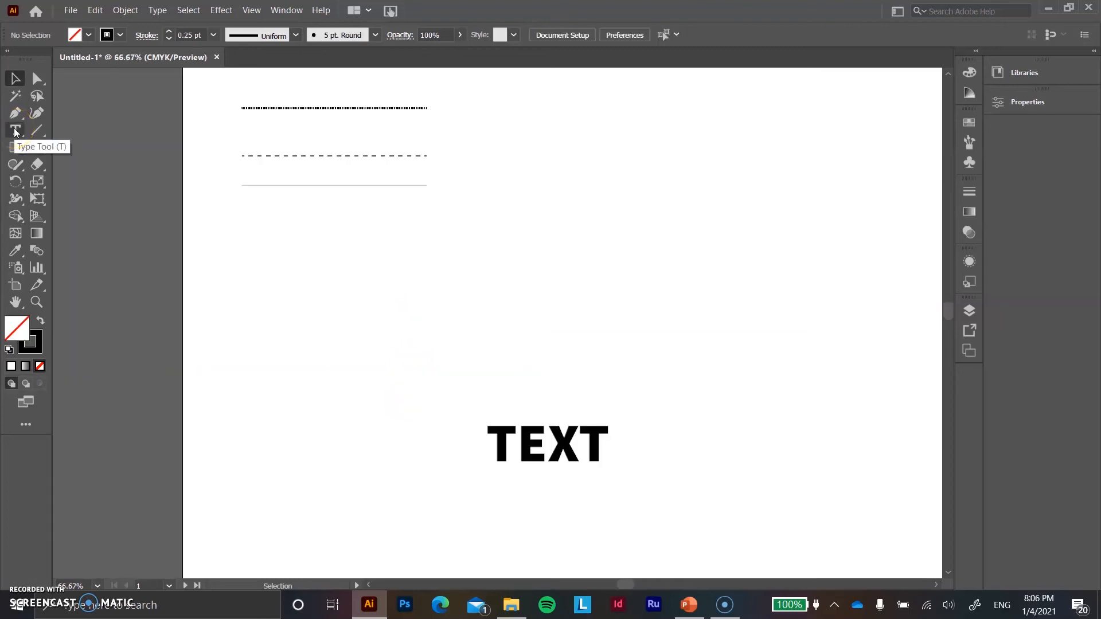
- Draw a text box of placeholder text below the three lines, clear its text and restore it
click(15, 131)
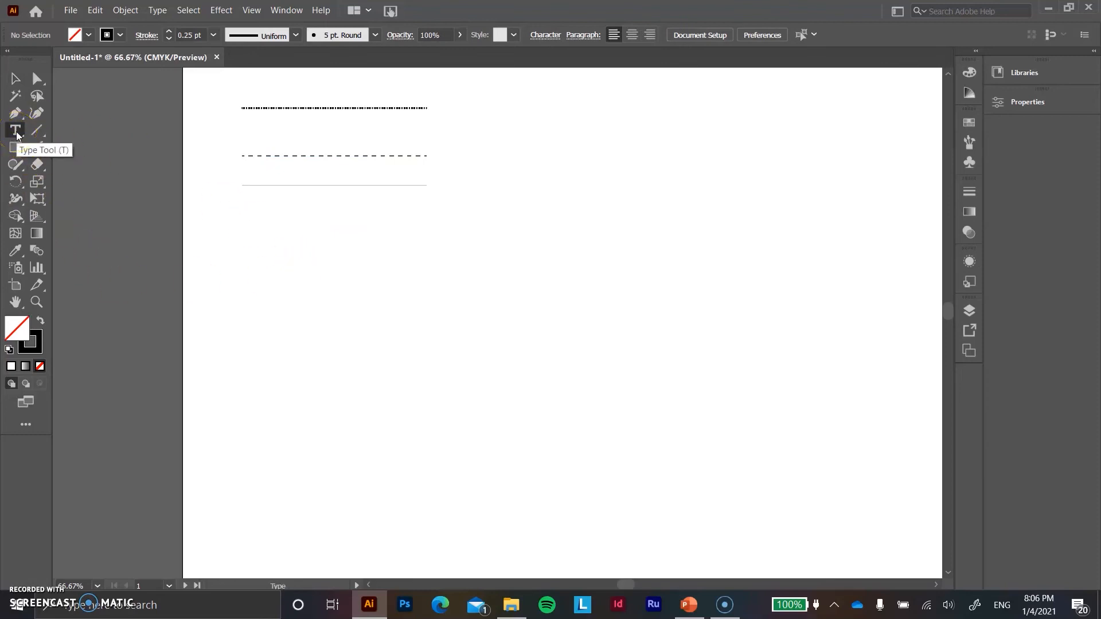
drag(228, 231, 390, 297)
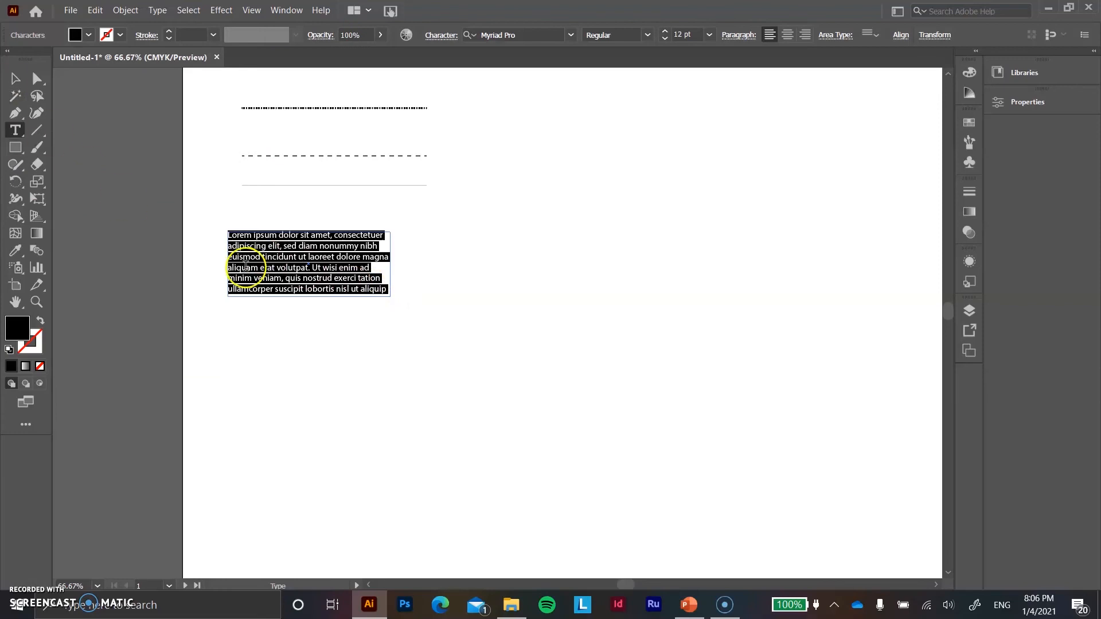
key(BackSpace)
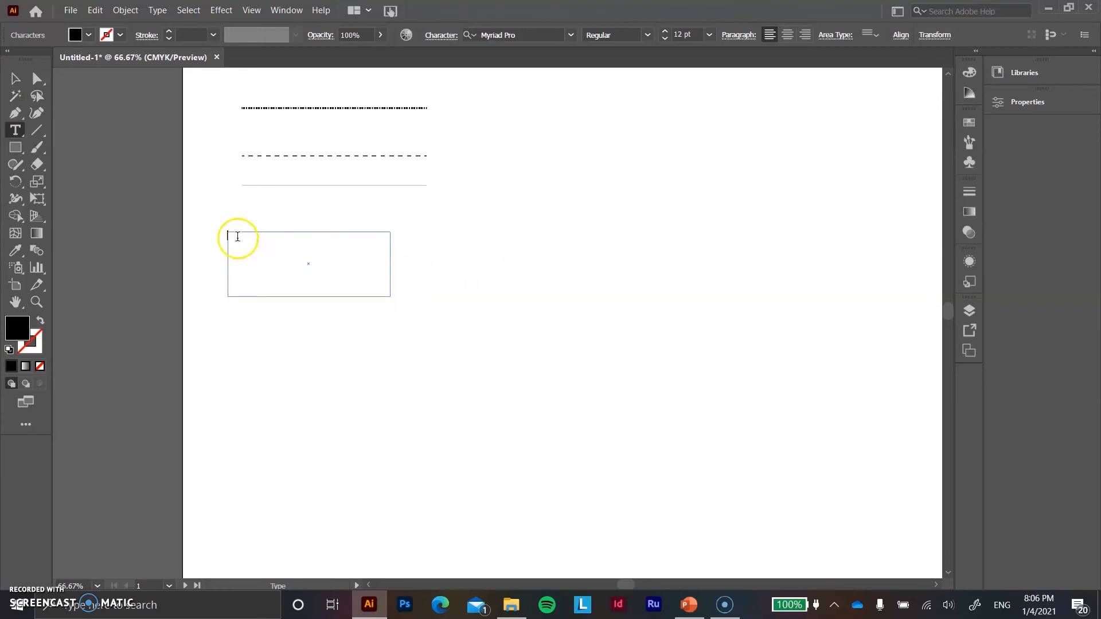
key(ctrl+z)
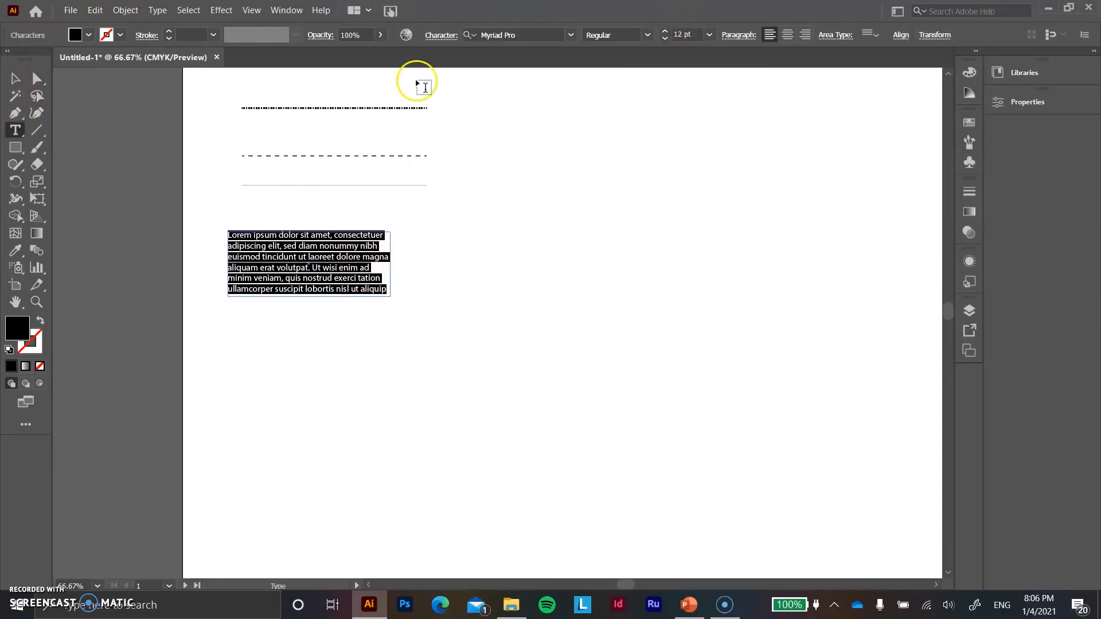
- Change the placeholder paragraph's font to Agency FB
click(15, 78)
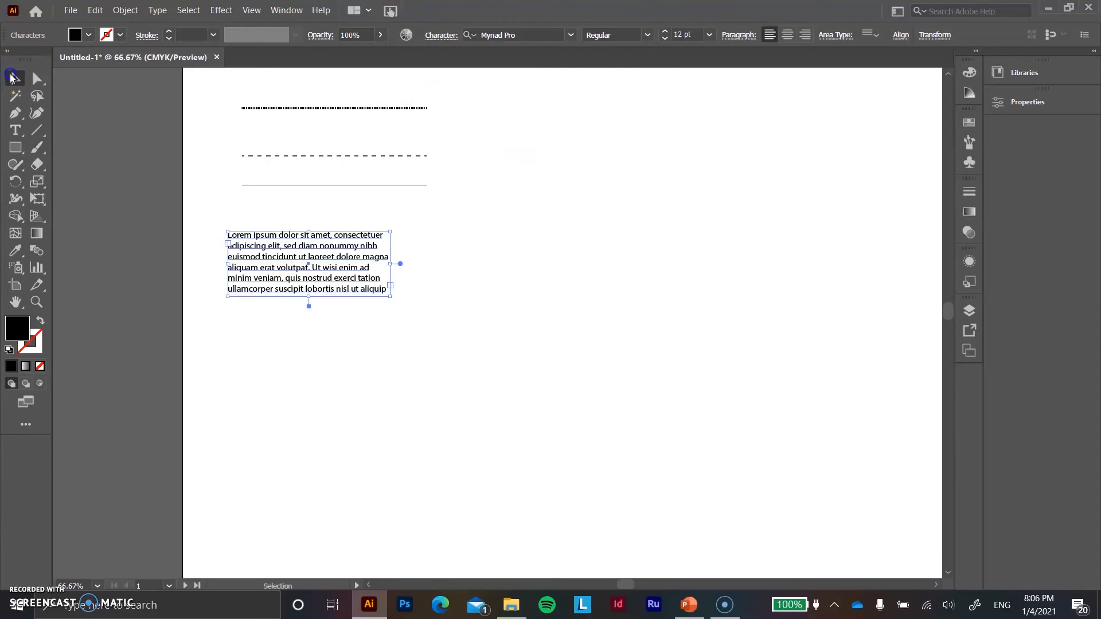
click(570, 221)
click(365, 256)
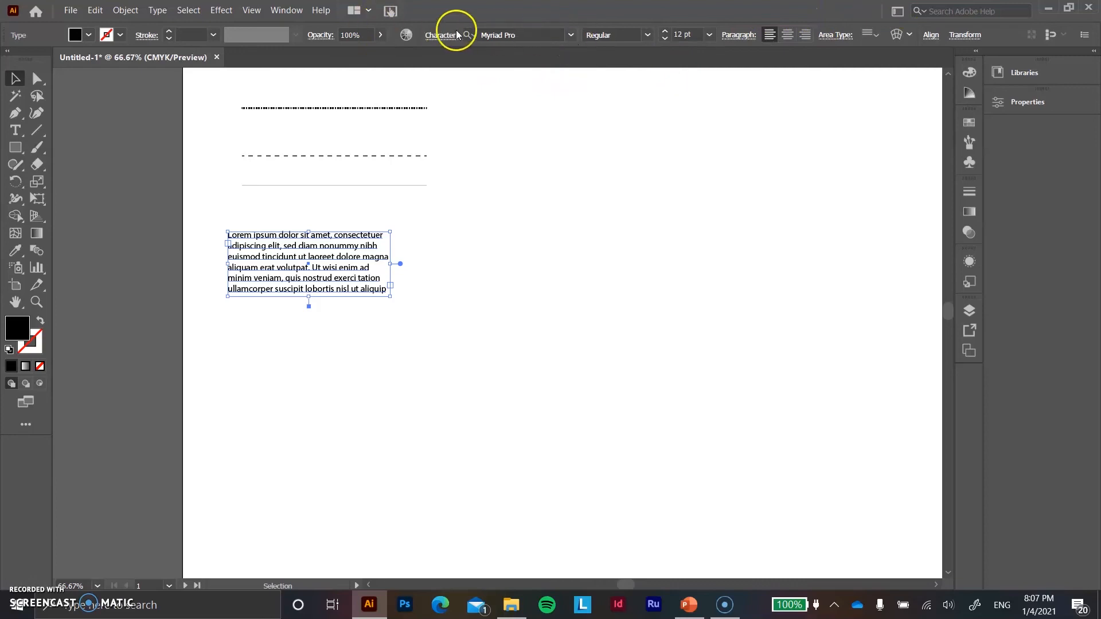
click(571, 35)
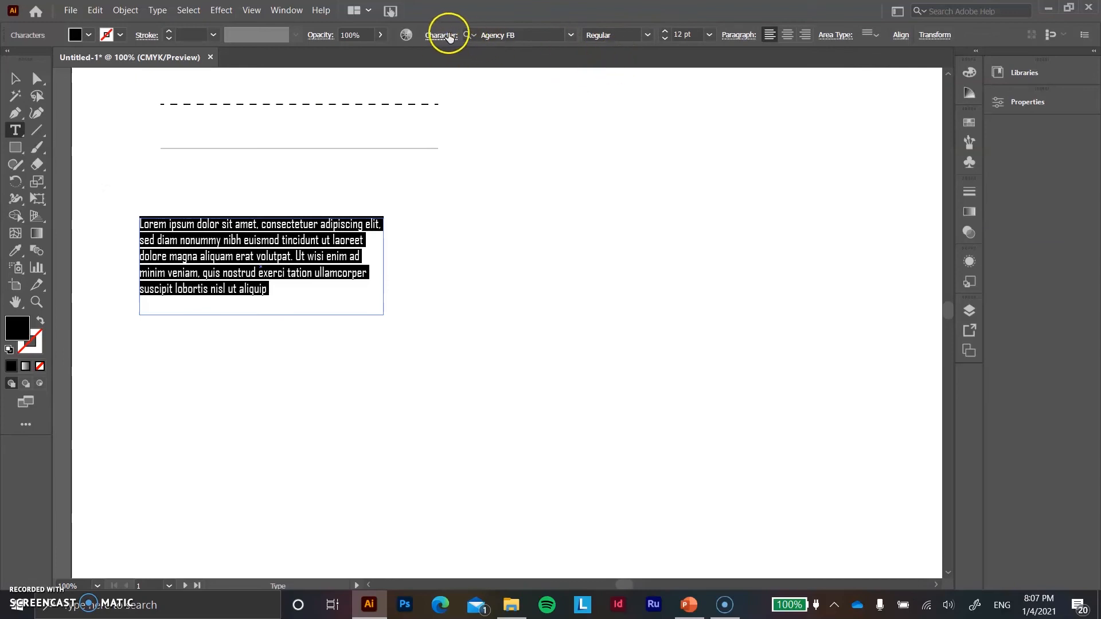
- Set the entire placeholder paragraph to Bold at 18 pt
click(646, 38)
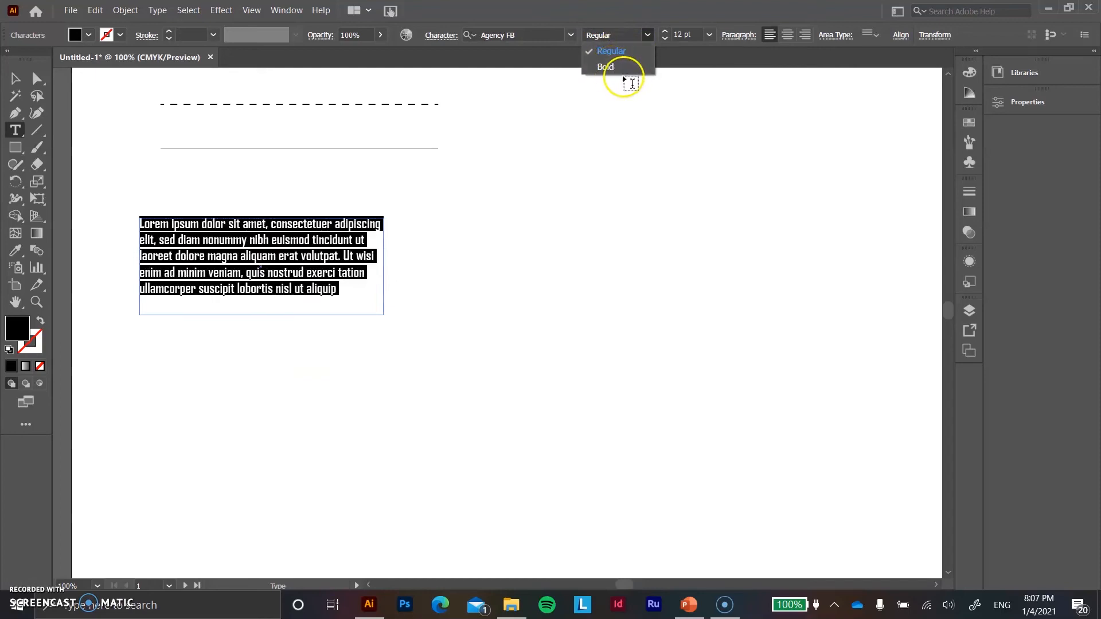
key(Escape)
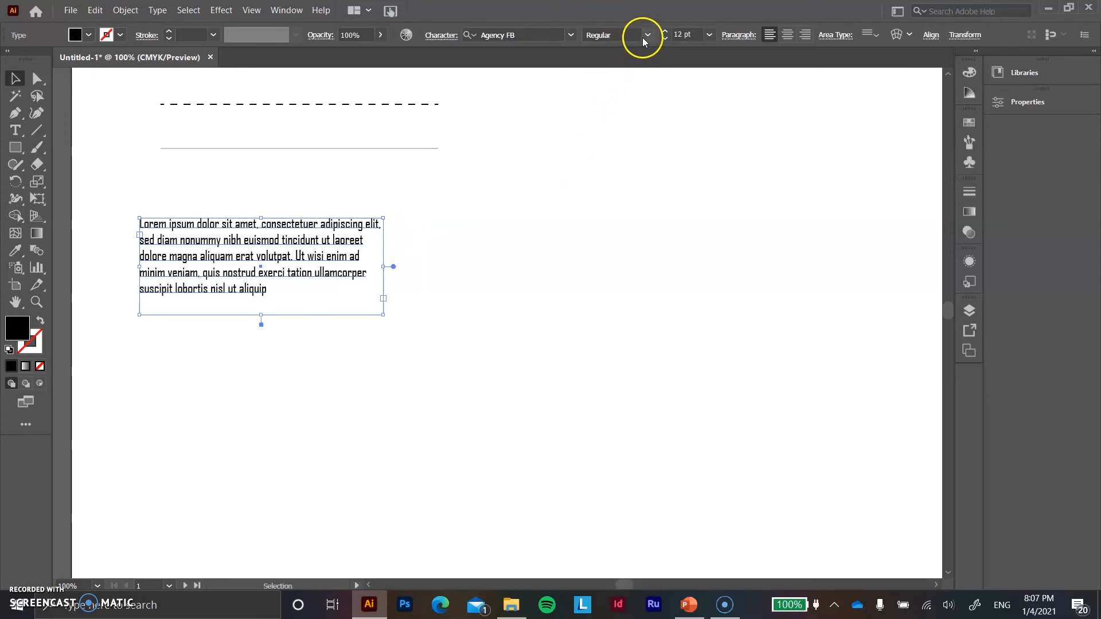
double_click(265, 293)
drag(263, 290, 123, 226)
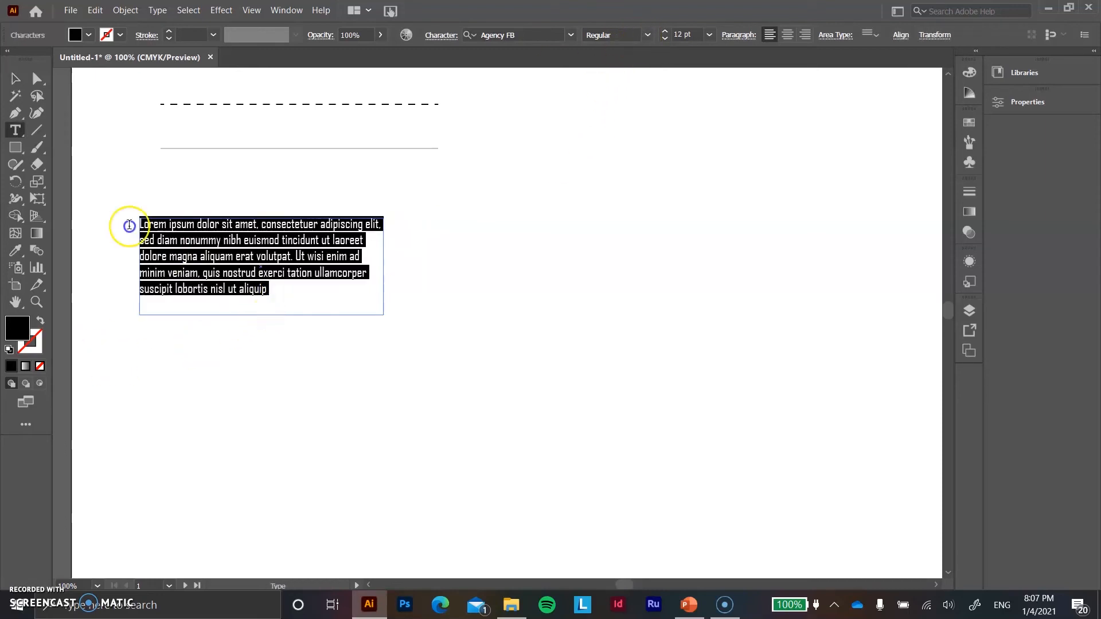
click(646, 35)
click(621, 66)
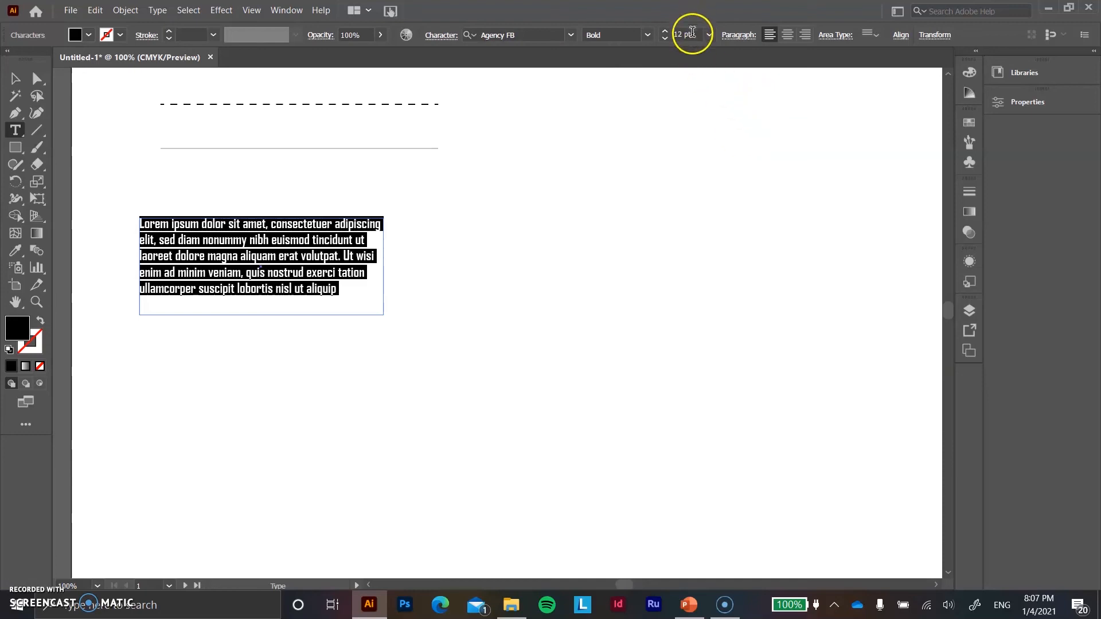
click(710, 34)
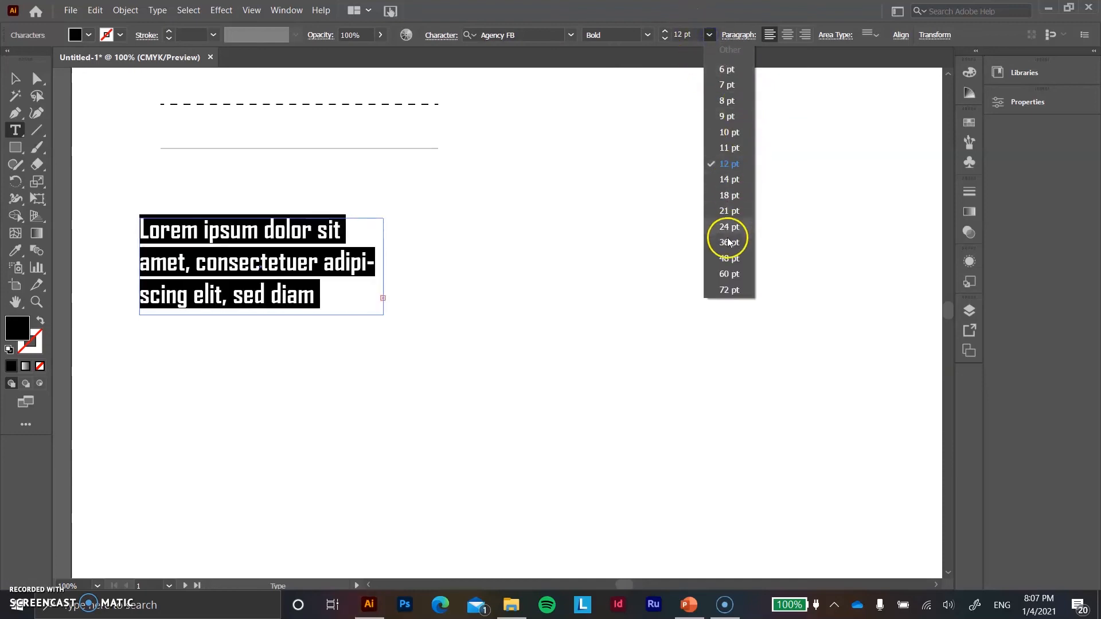
click(729, 195)
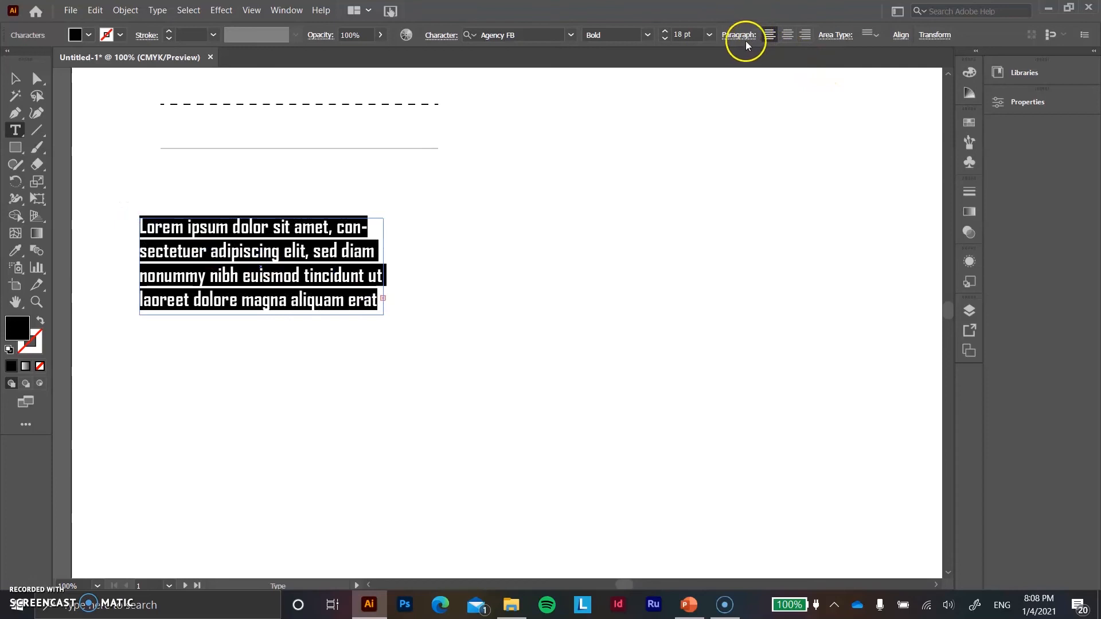
- Try centre and left alignment on the placeholder paragraph and leave it right-aligned
click(789, 37)
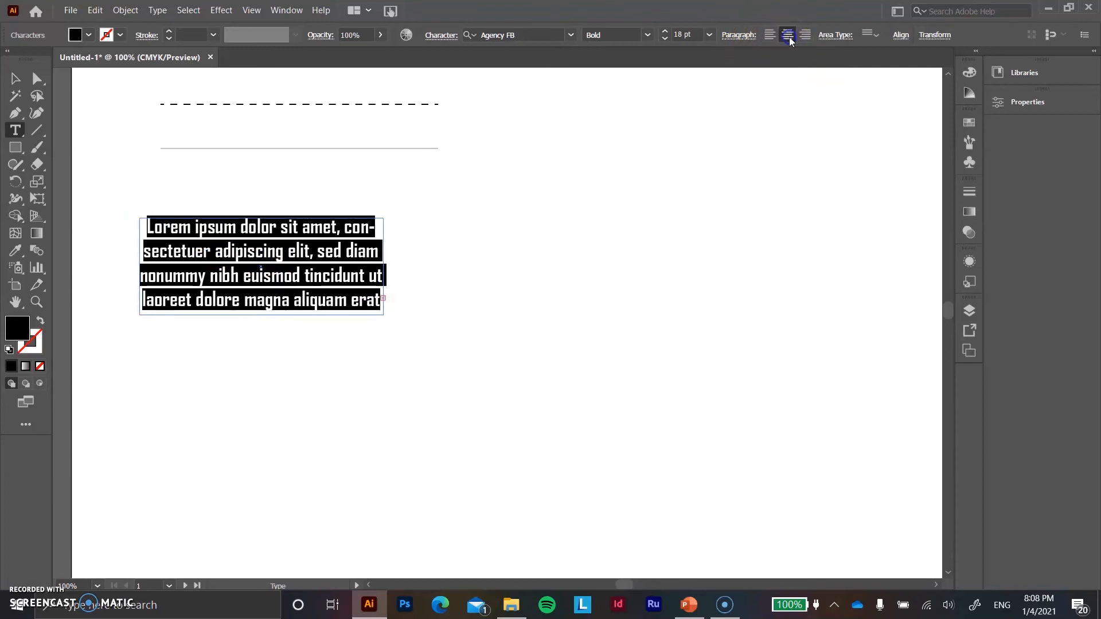
click(806, 35)
click(787, 35)
click(768, 35)
click(780, 36)
click(804, 35)
click(787, 37)
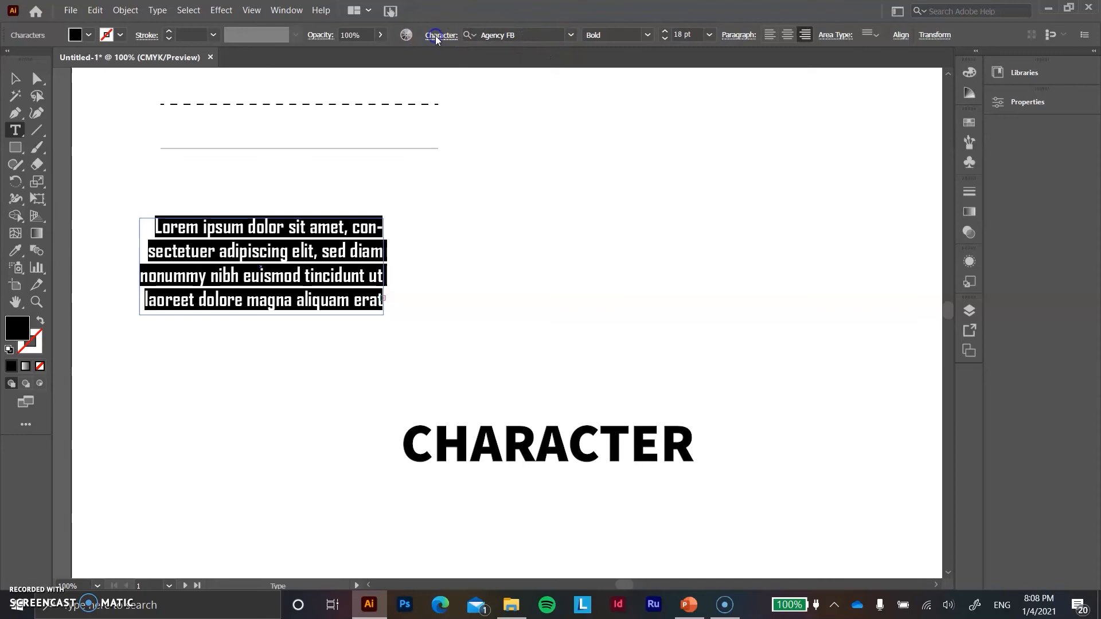
- Set the placeholder paragraph's leading to 21 pt
click(435, 36)
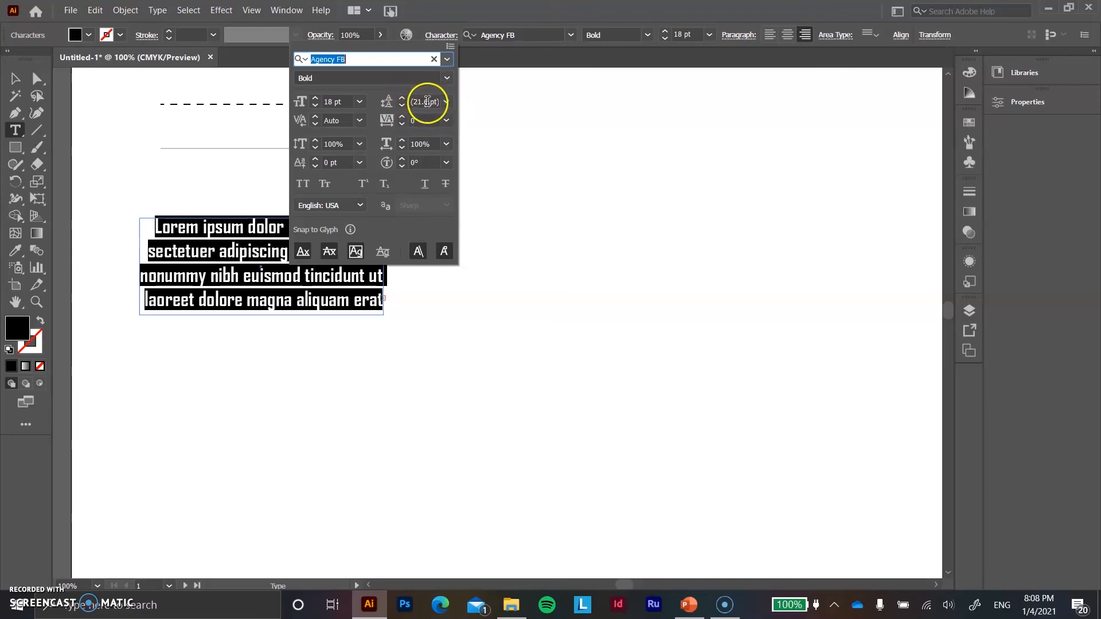
click(447, 102)
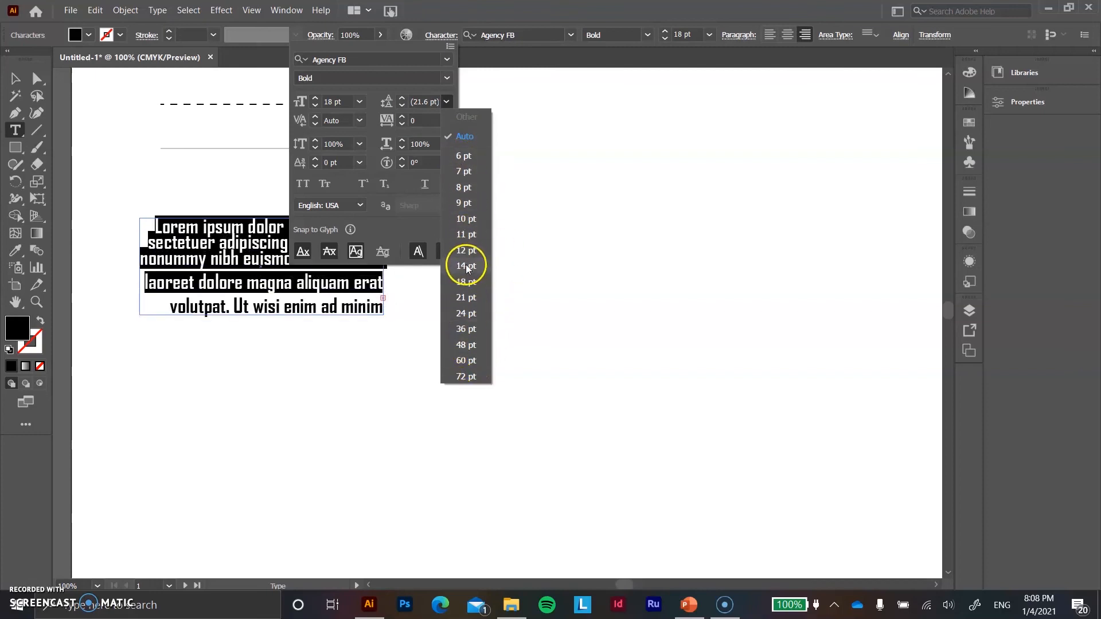
click(466, 297)
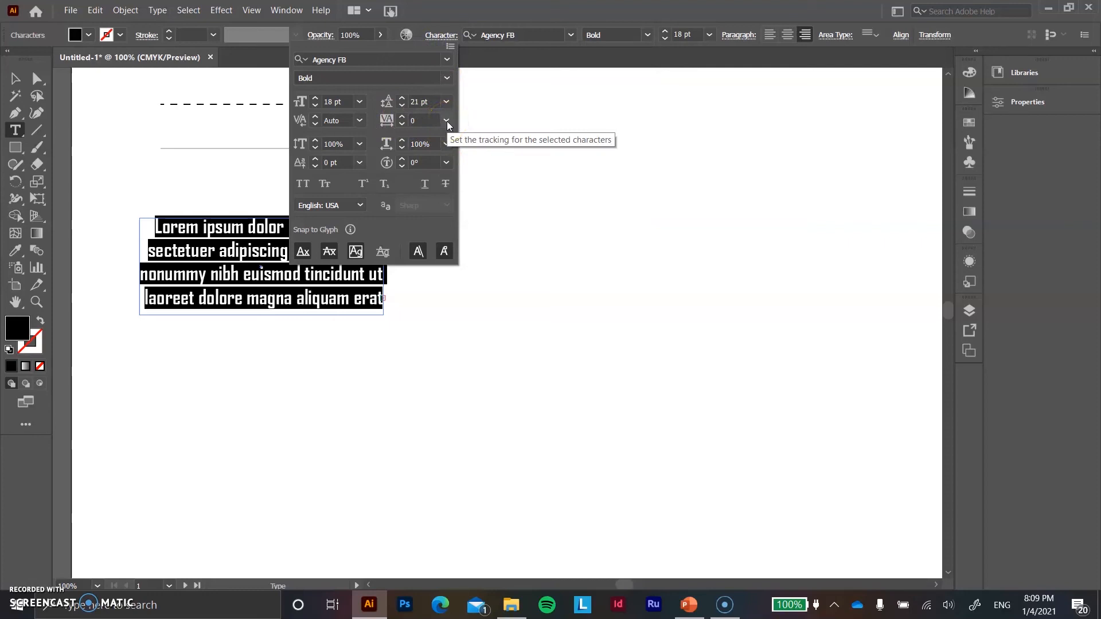
- Add a centred 48 pt text box reading TITLE beside the paragraph and set its tracking to 200
drag(438, 232, 743, 305)
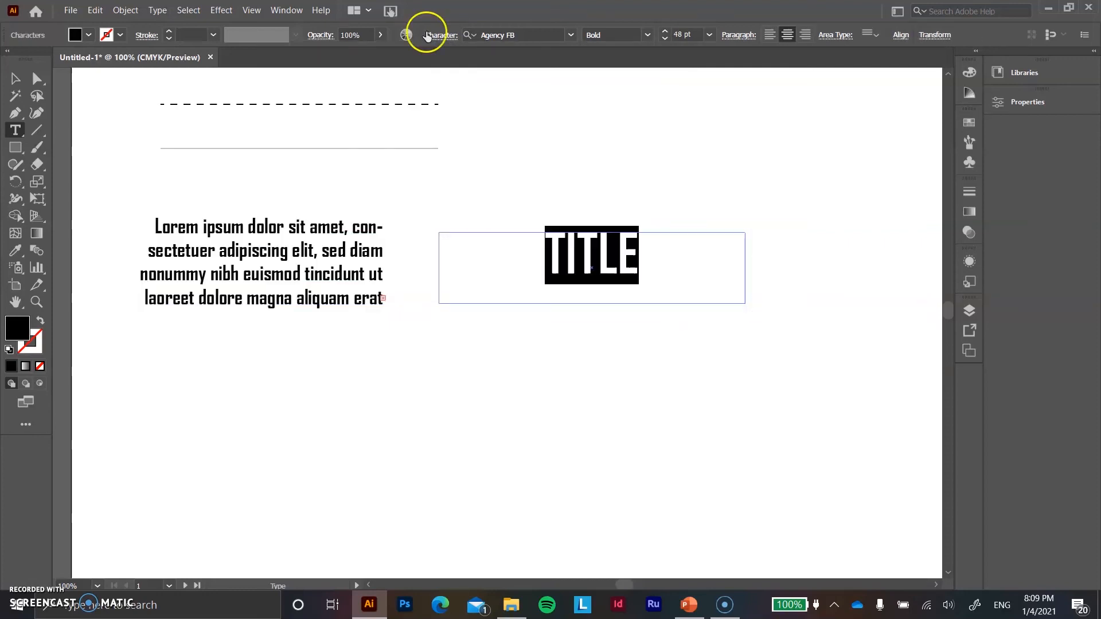
click(438, 36)
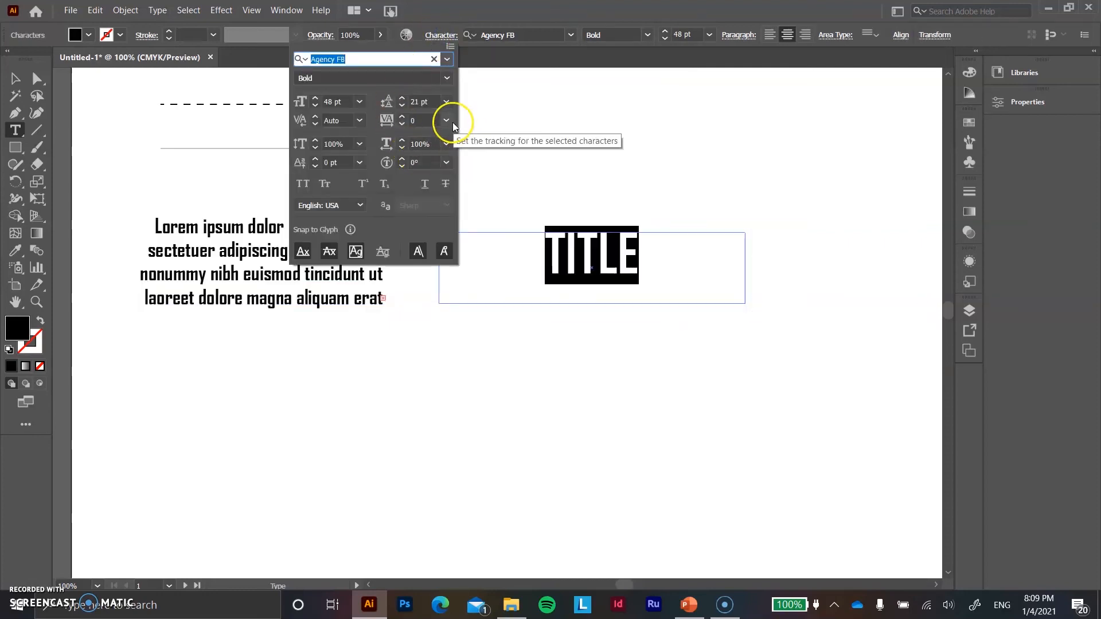
click(447, 120)
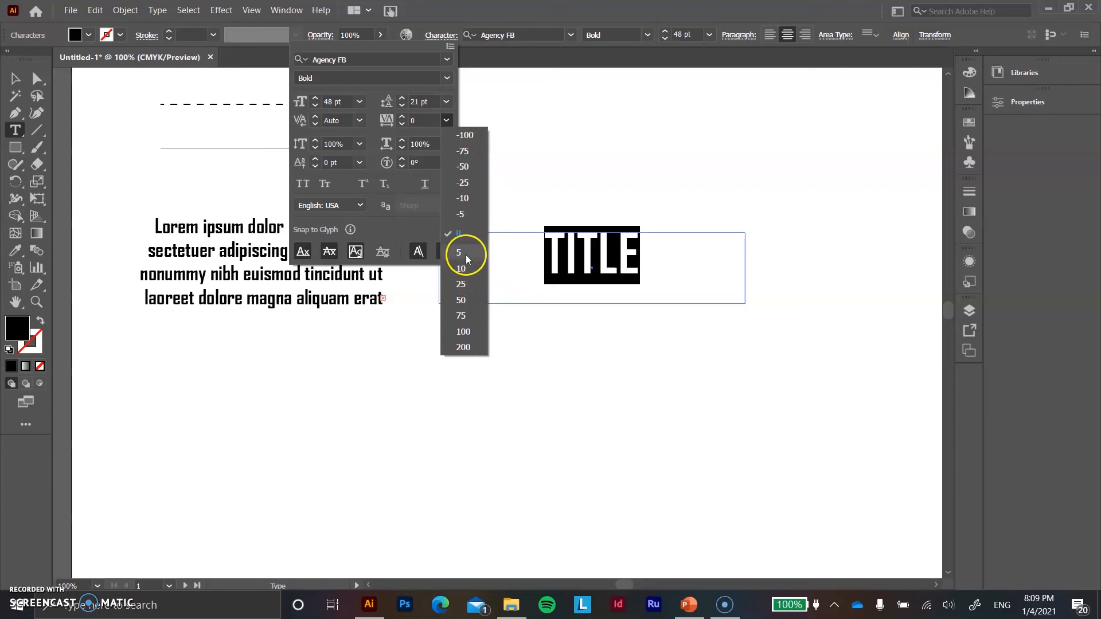
click(463, 347)
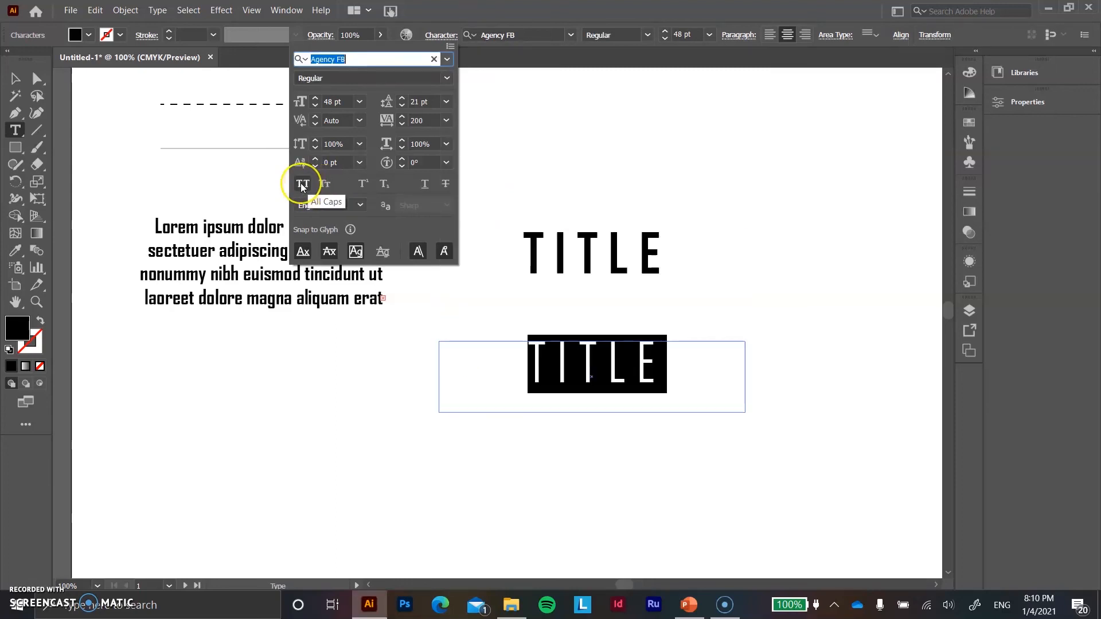
- Try Small Caps on the lower, Regular-weight TITLE, apply All Caps instead, and try a -30° character rotation
click(328, 184)
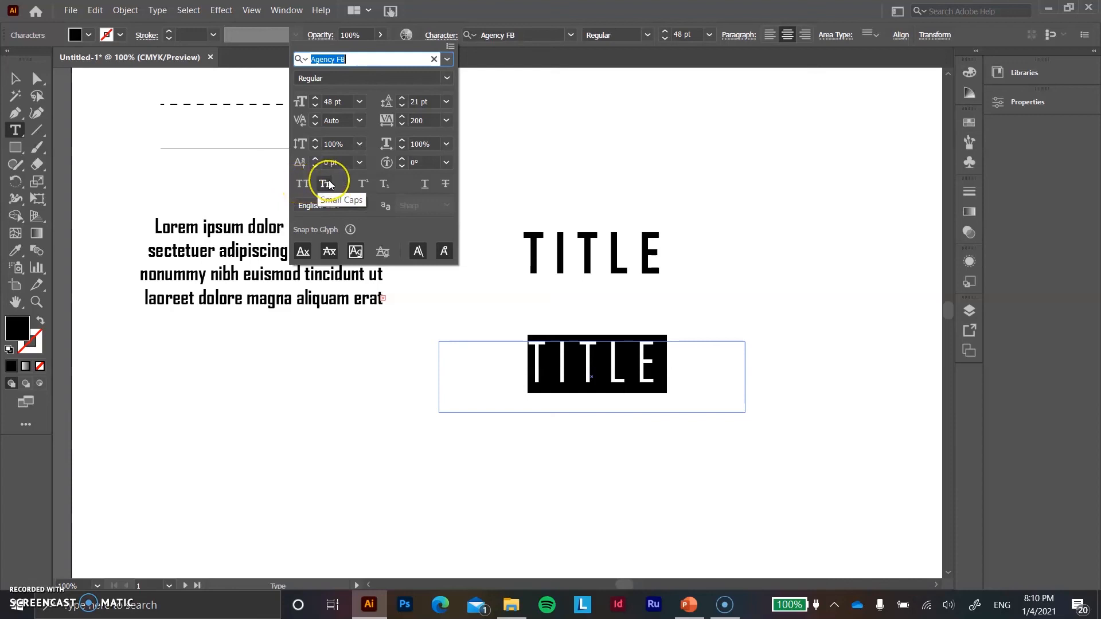
click(302, 184)
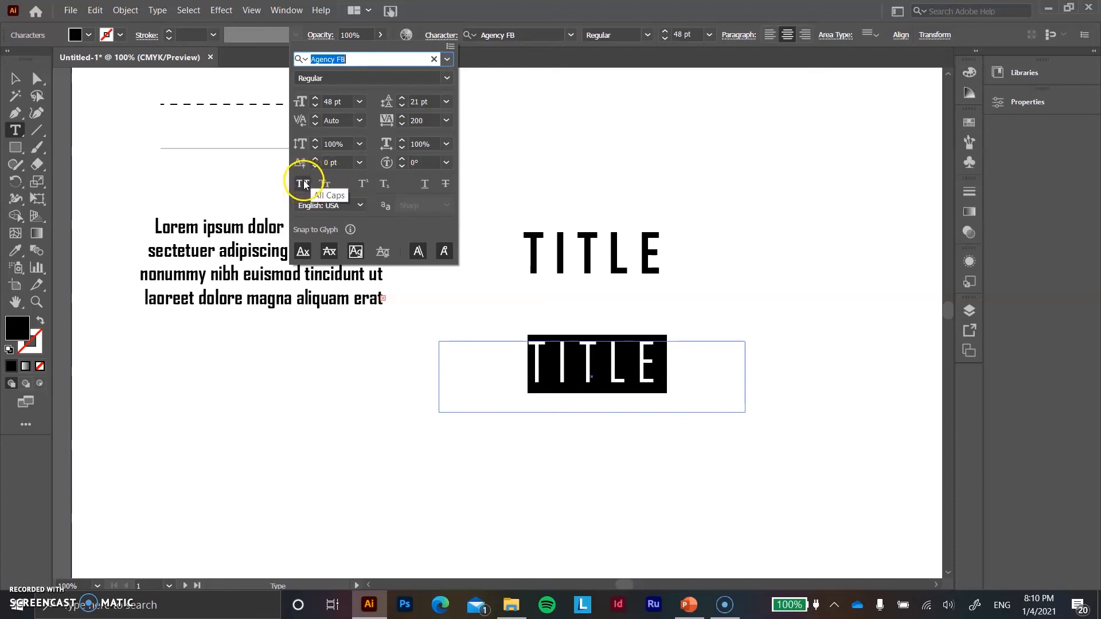
click(446, 163)
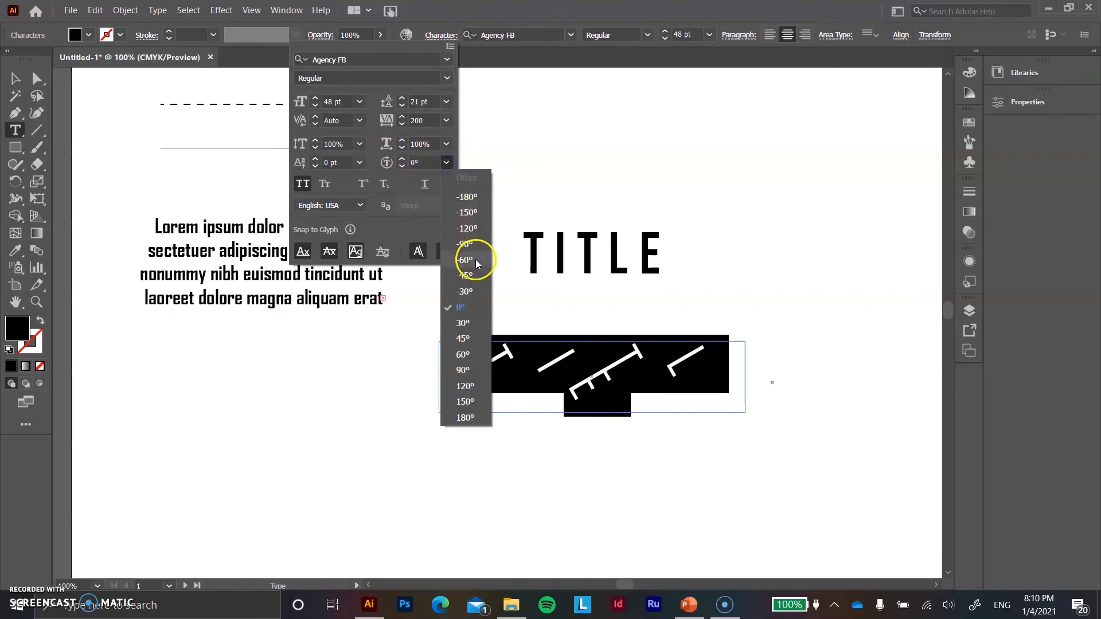
click(476, 292)
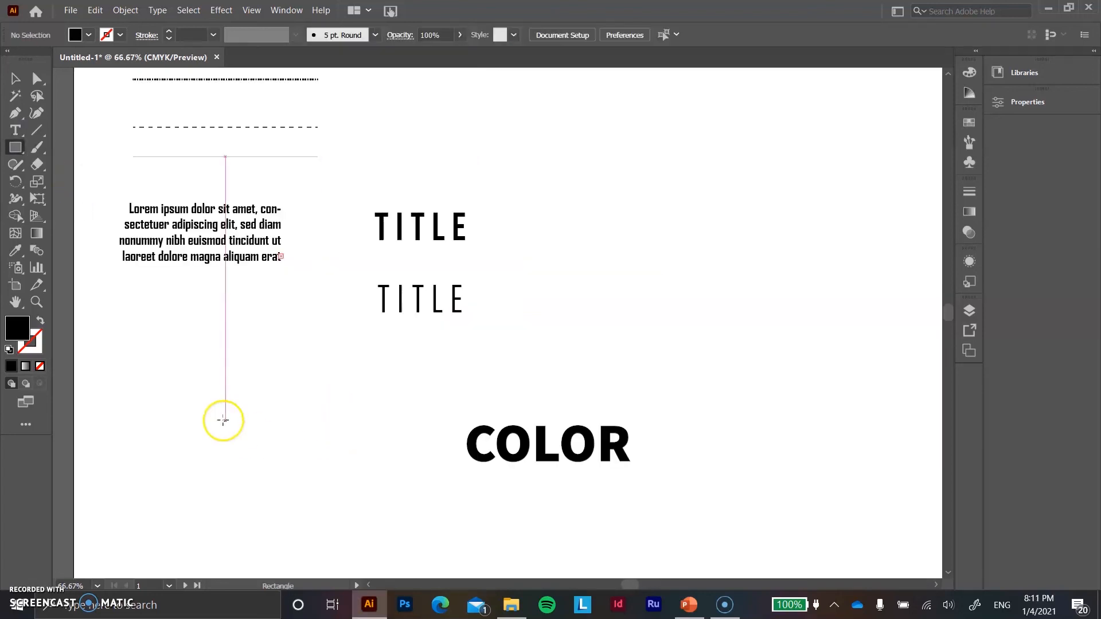
- Draw a black-filled rectangle below the placeholder paragraph and move it slightly upward
drag(114, 374, 344, 513)
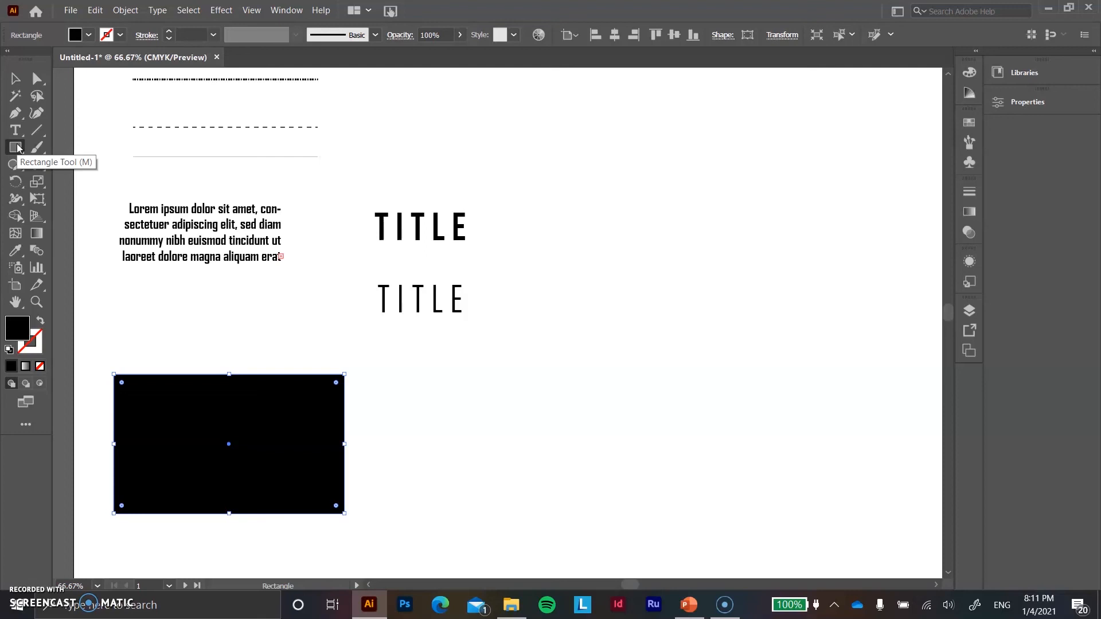
click(12, 80)
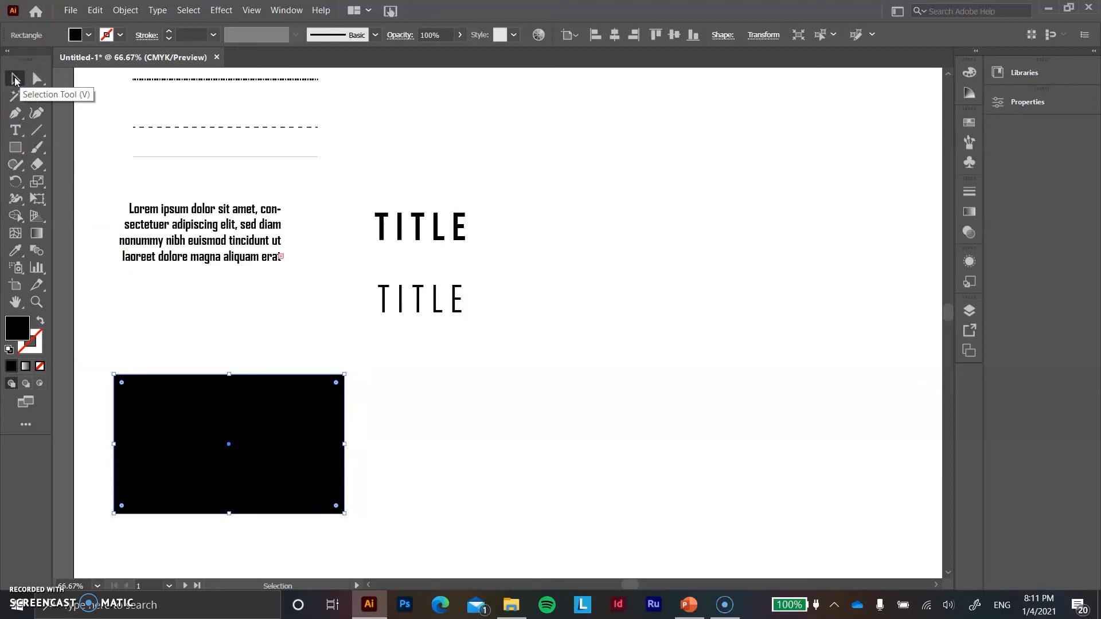
drag(218, 401, 222, 385)
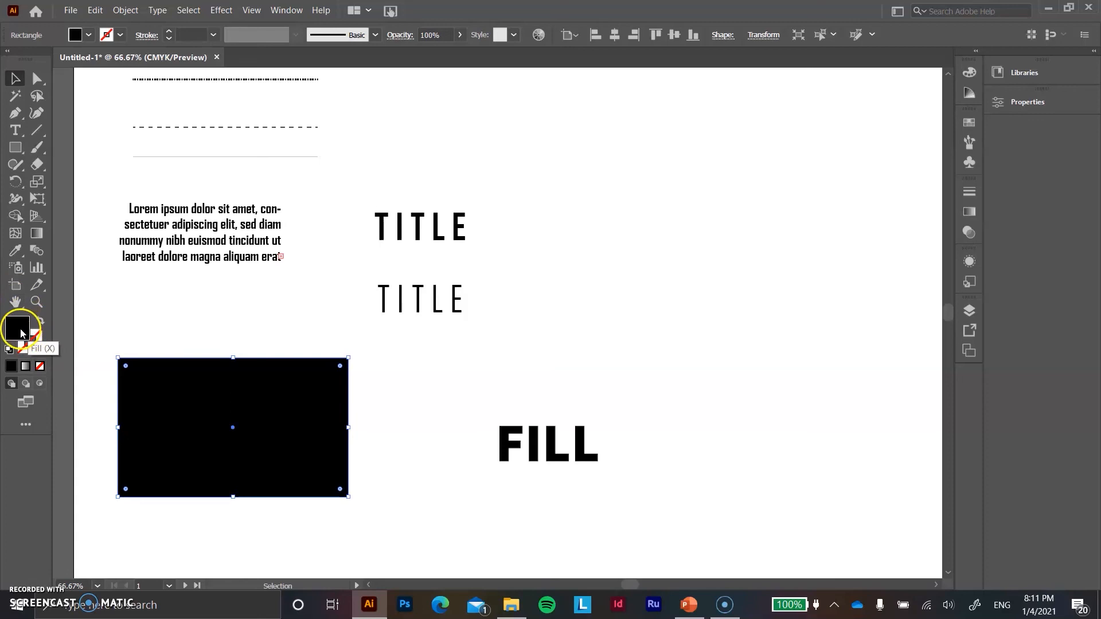
- Change the selected rectangle's fill from the colour picker to a bright red
double_click(21, 333)
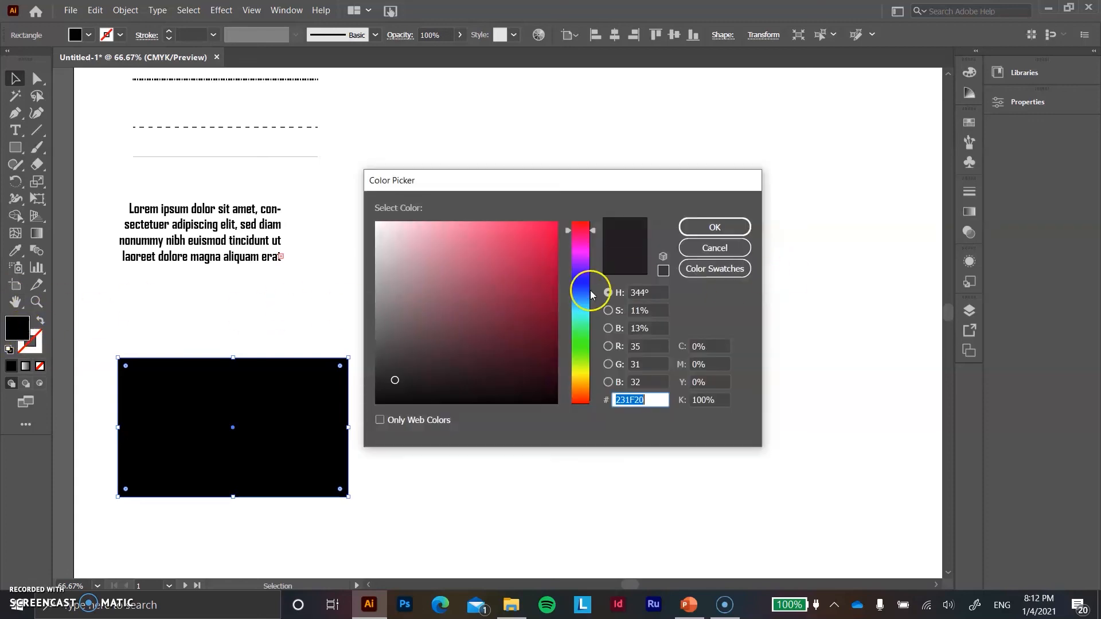
click(594, 234)
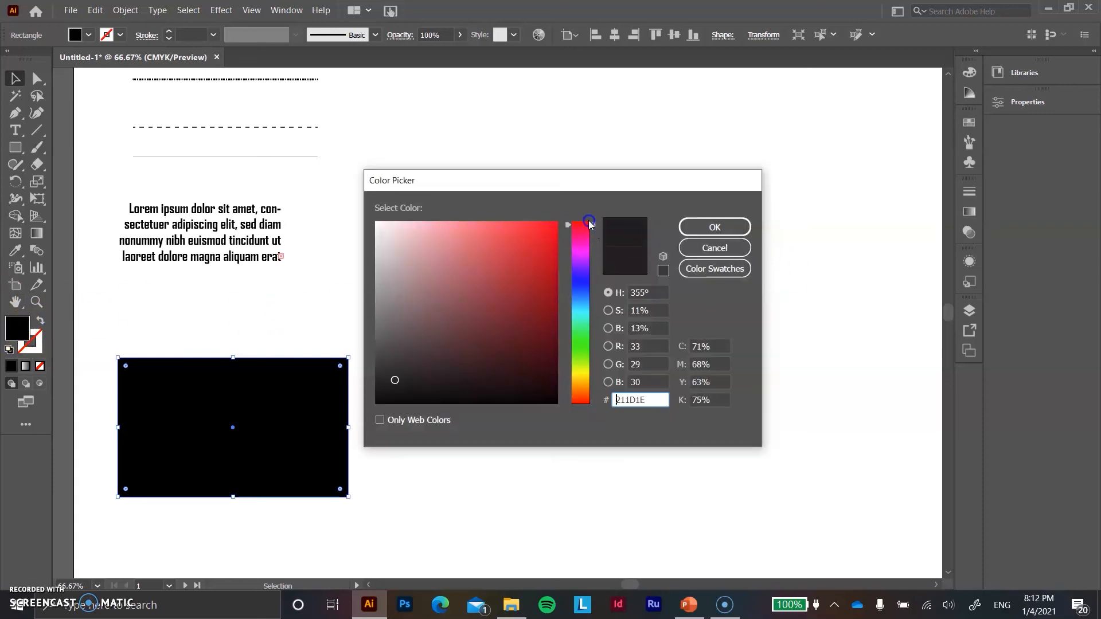
click(527, 228)
drag(533, 233, 537, 229)
click(592, 228)
click(523, 246)
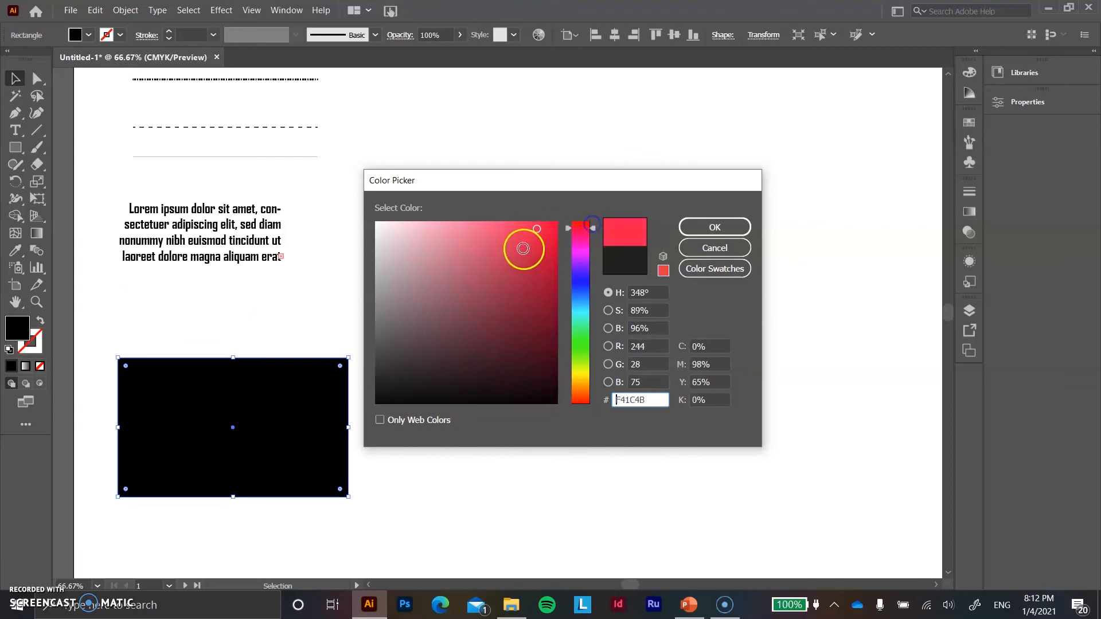
key(Return)
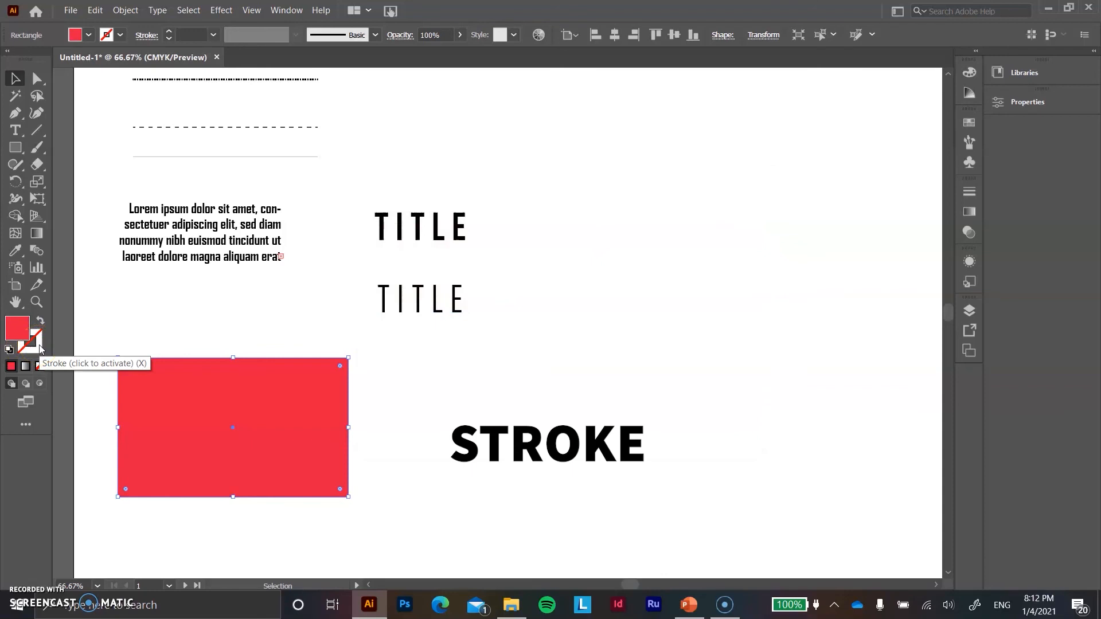
- Give the red rectangle a dark grey 7 pt stroke, and its copy alongside a dashed outline with 6 pt dashes and gaps
double_click(40, 349)
drag(511, 238, 545, 229)
click(580, 245)
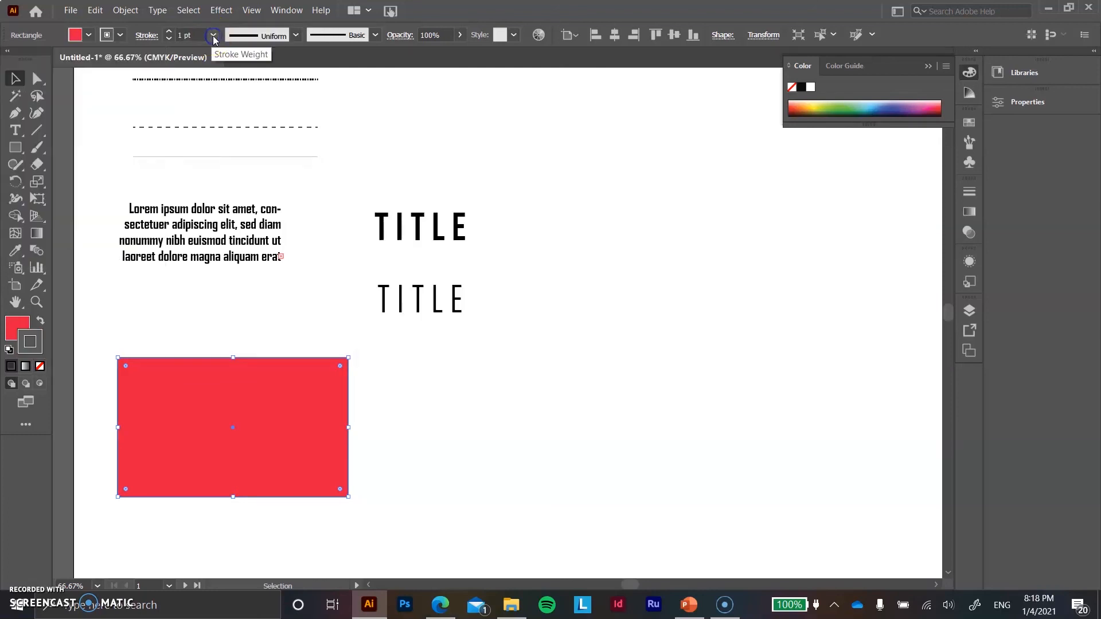
click(213, 35)
click(231, 191)
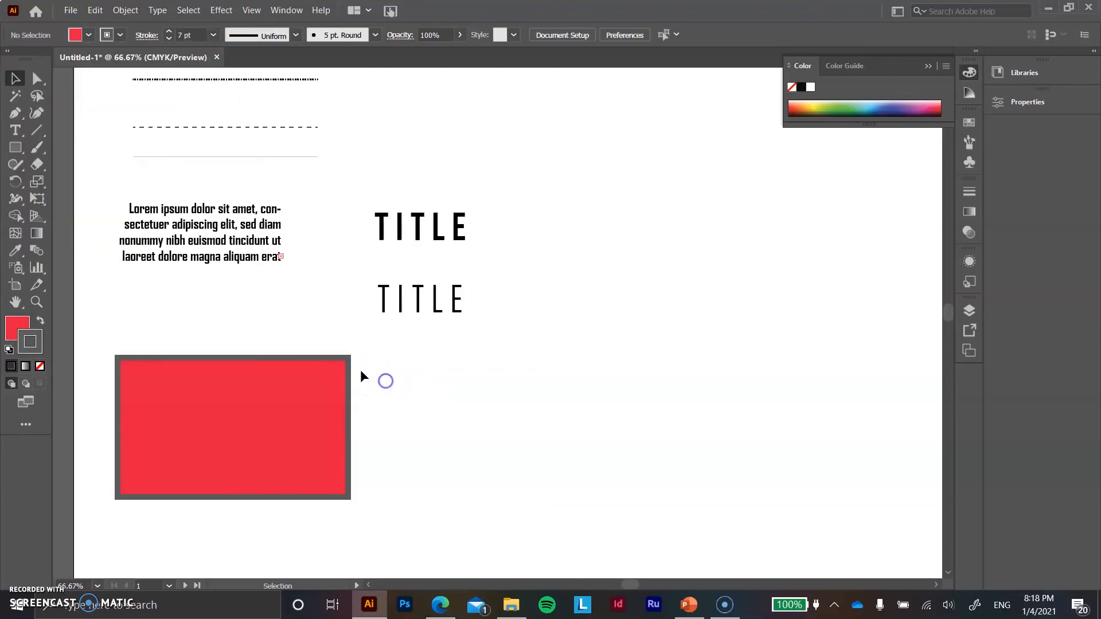
click(383, 387)
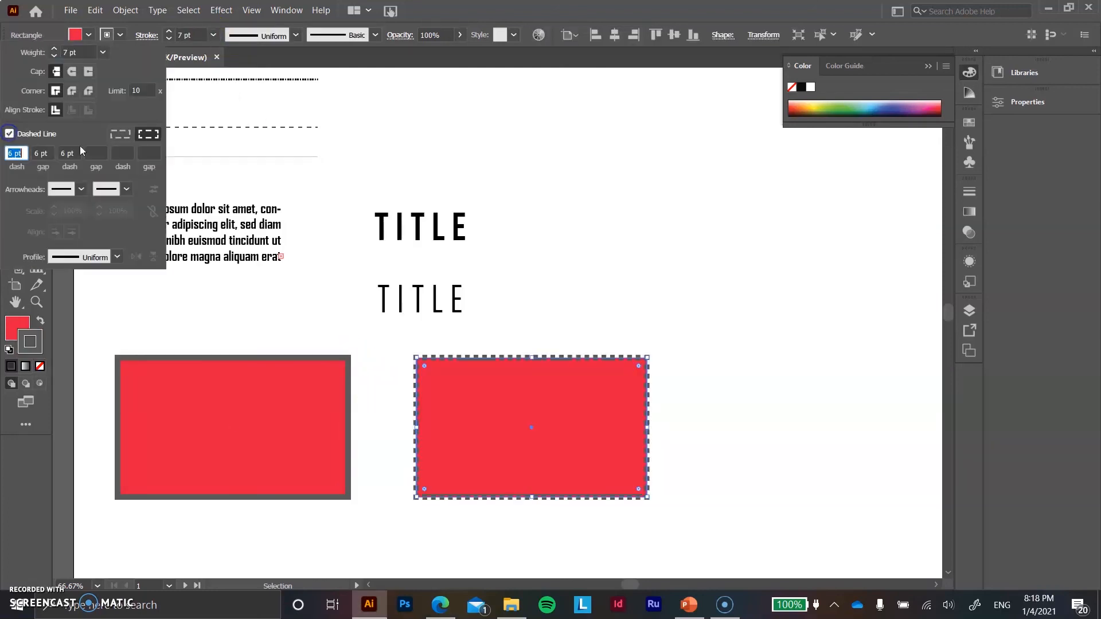
click(668, 265)
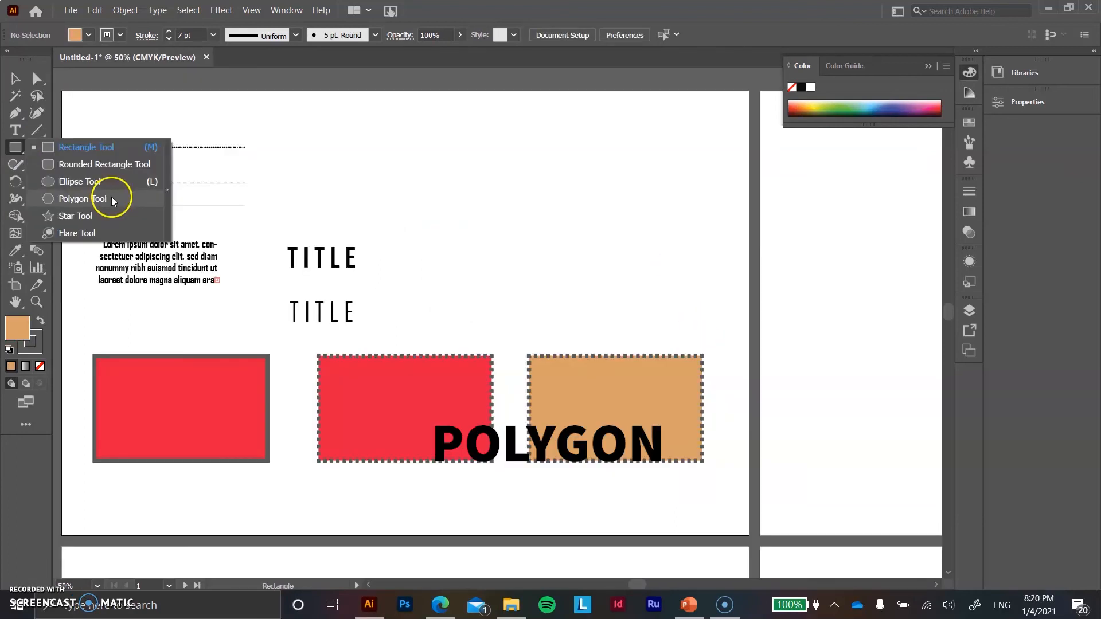
- Create a five-sided polygon with a 0.6944 in radius in the empty area above the tan rectangle
click(107, 197)
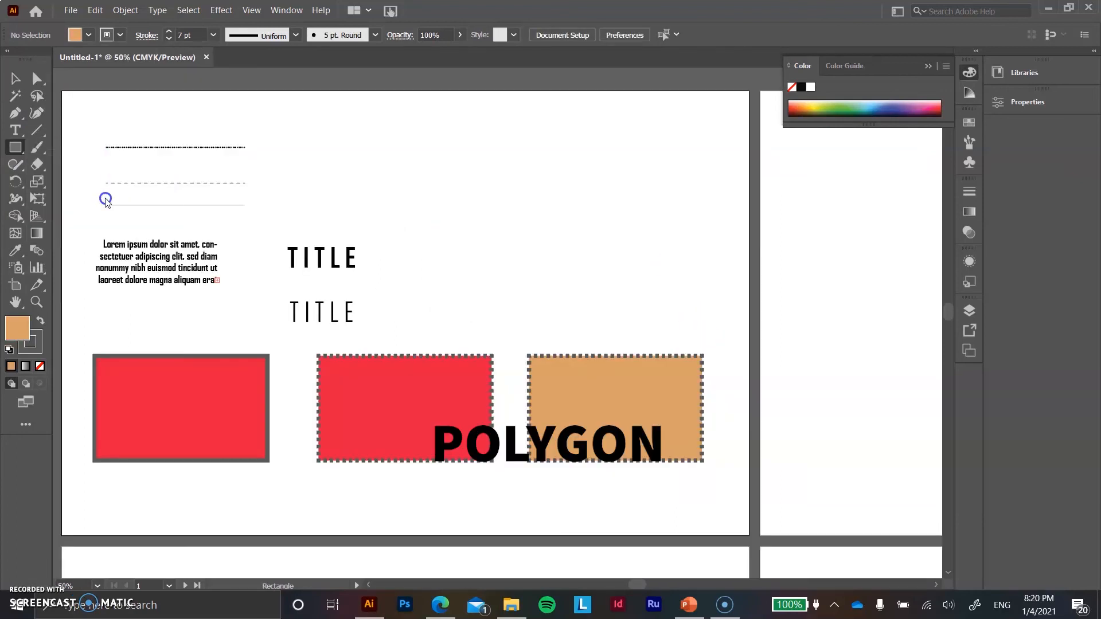
click(547, 187)
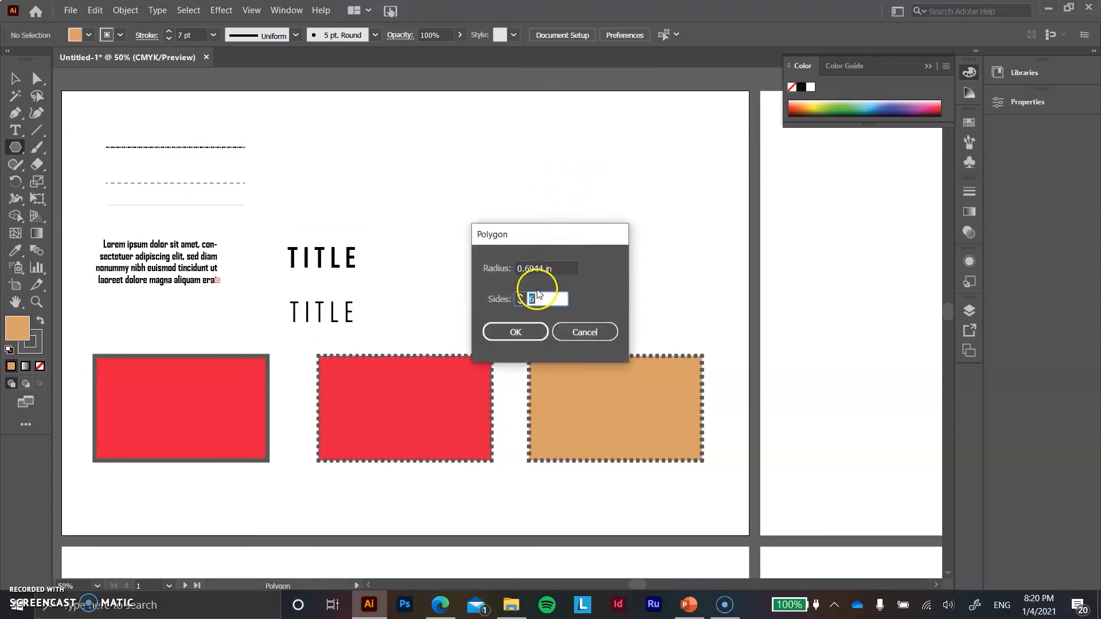
click(521, 303)
key(Return)
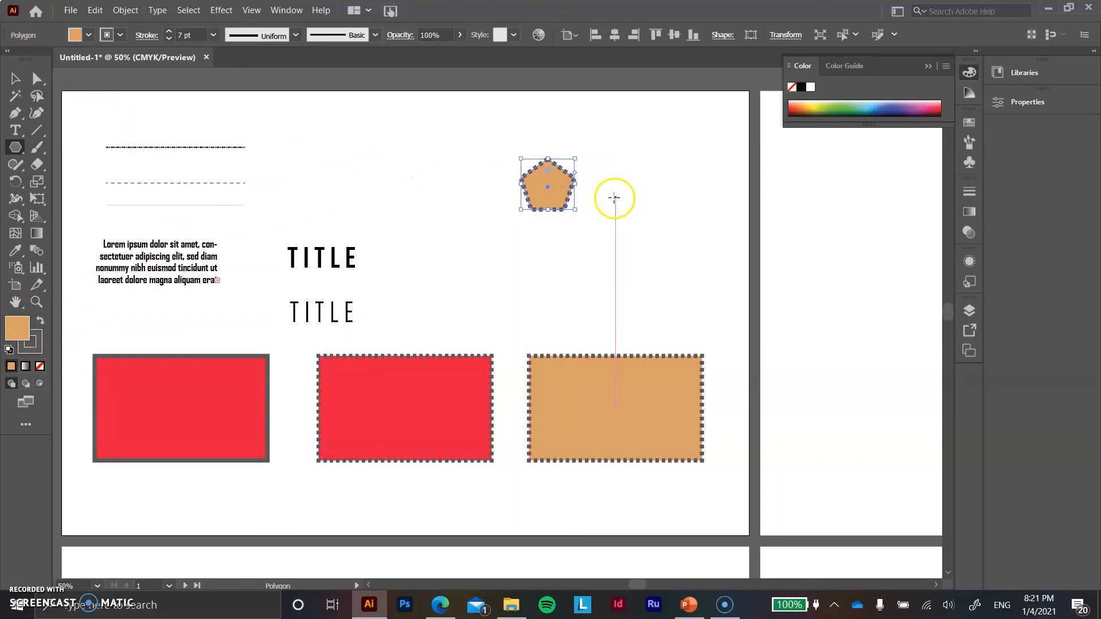
- Move the pentagon down closer to the tan rectangle and deselect it
click(16, 77)
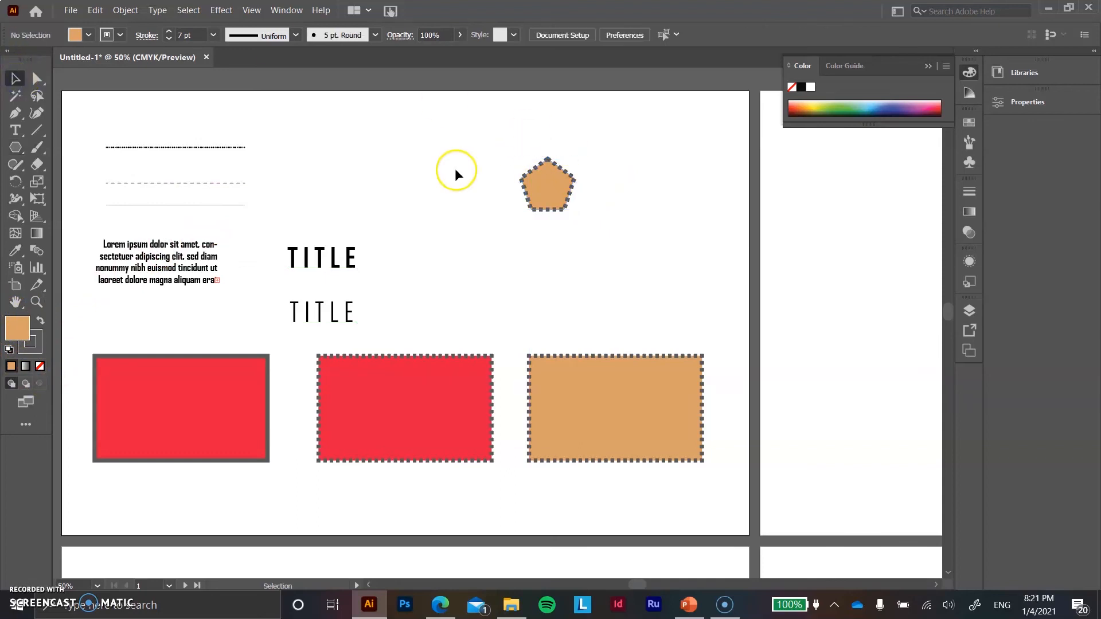
drag(554, 185, 569, 260)
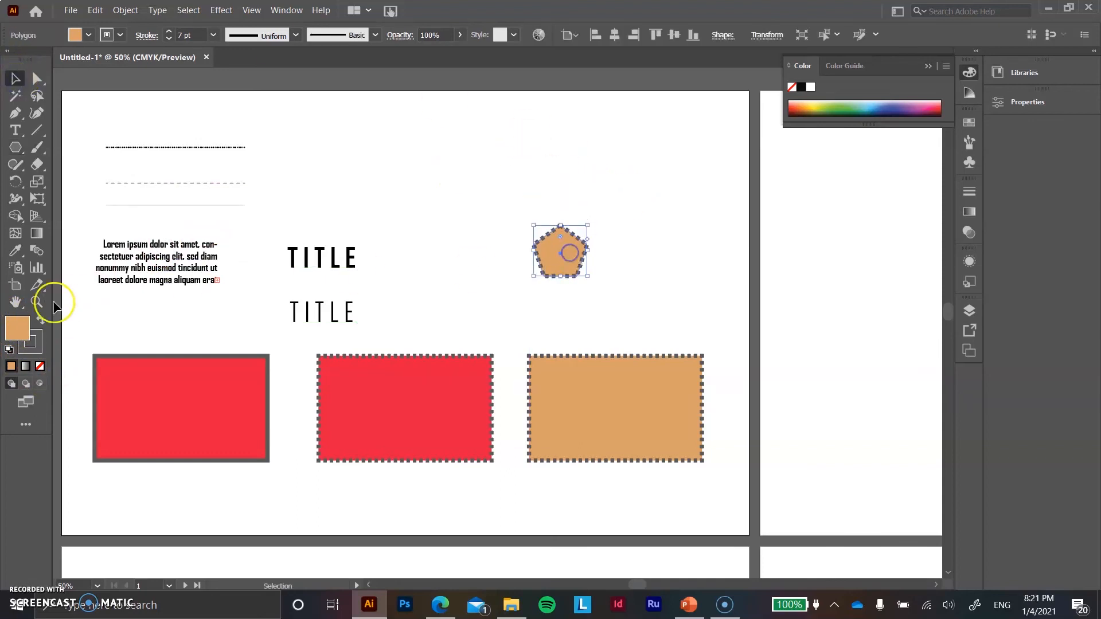
click(638, 184)
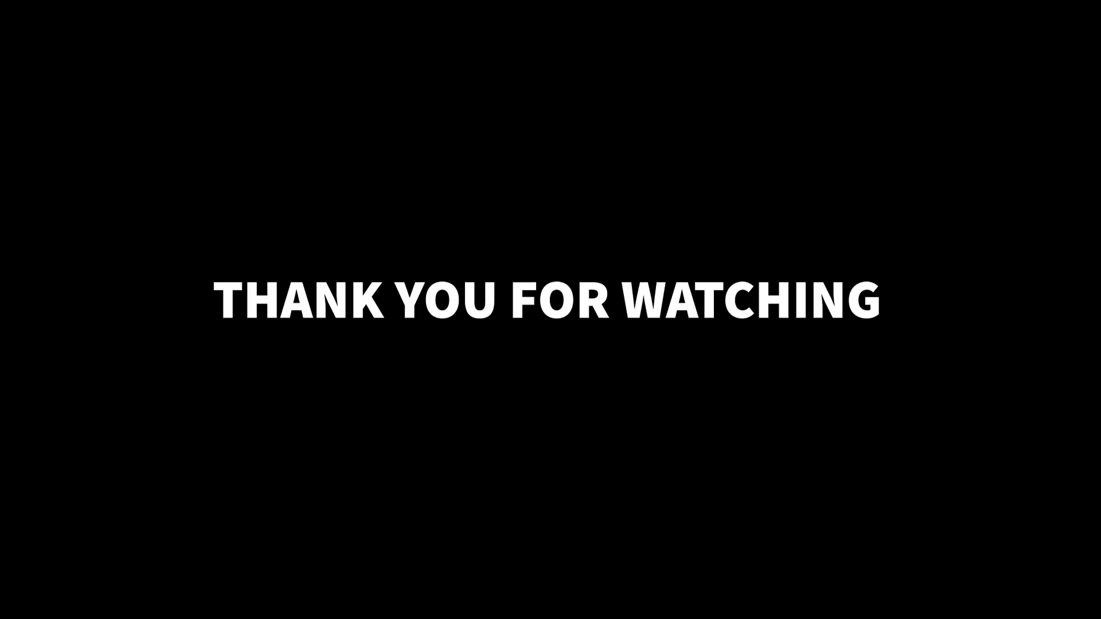